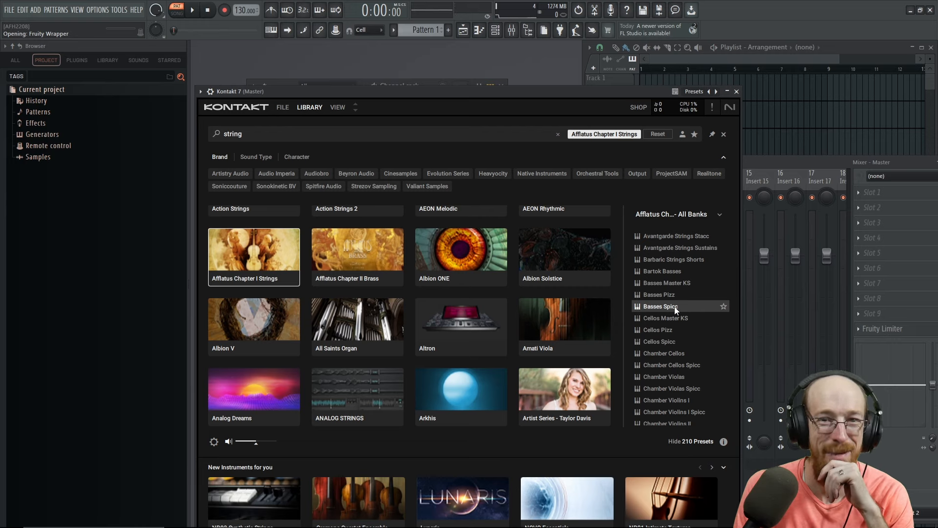
Load the Basses Spicc patch from Afflatus Chapter I Strings in Kontakt and open its channel's piano roll
double_click(652, 306)
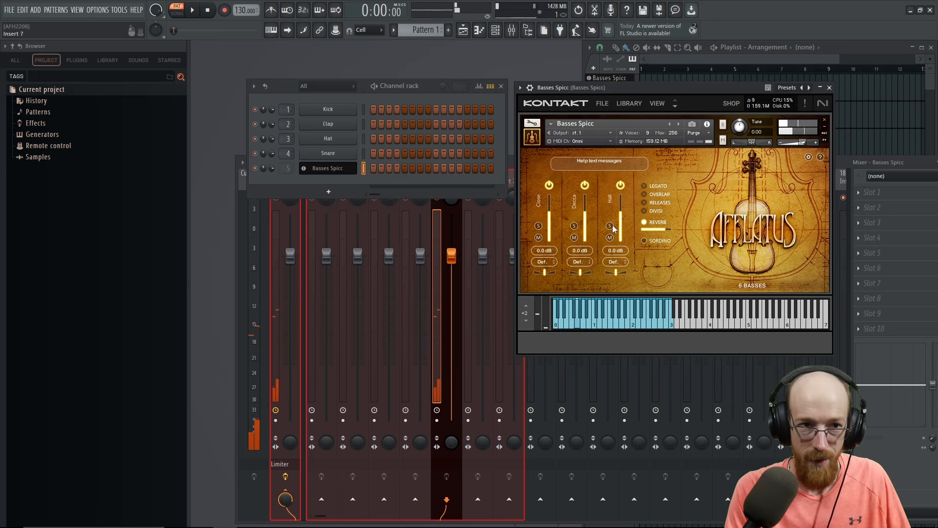
left_click(829, 88)
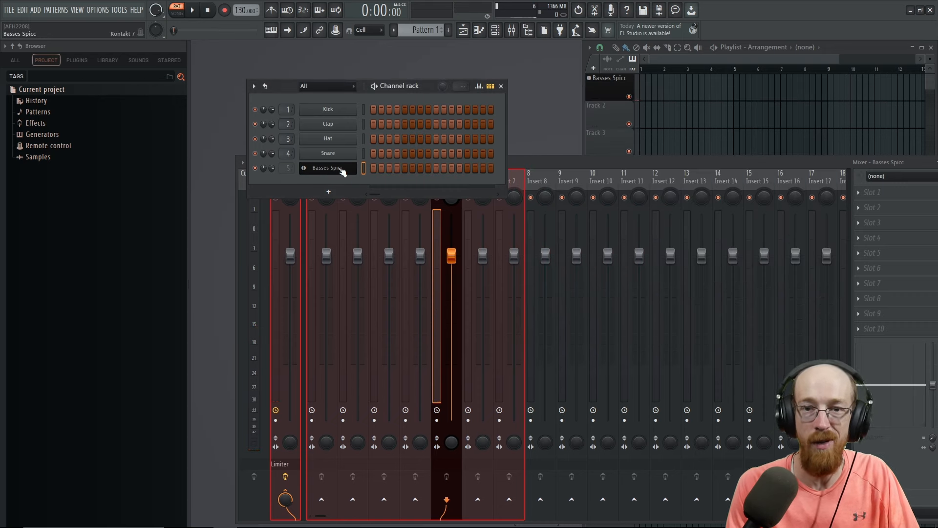
key("F7")
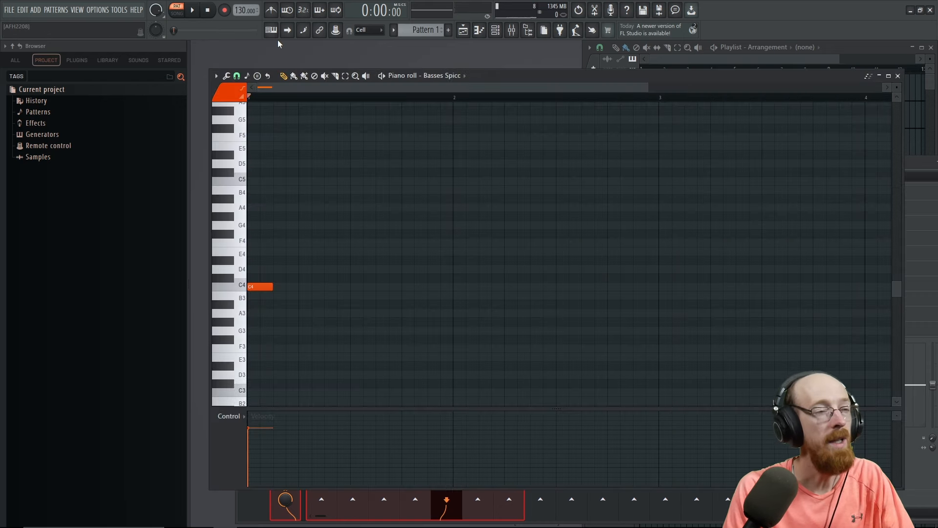
Set the project tempo to 147 BPM by tapping it in with the tempo tapper
right_click(246, 10)
left_click(355, 113)
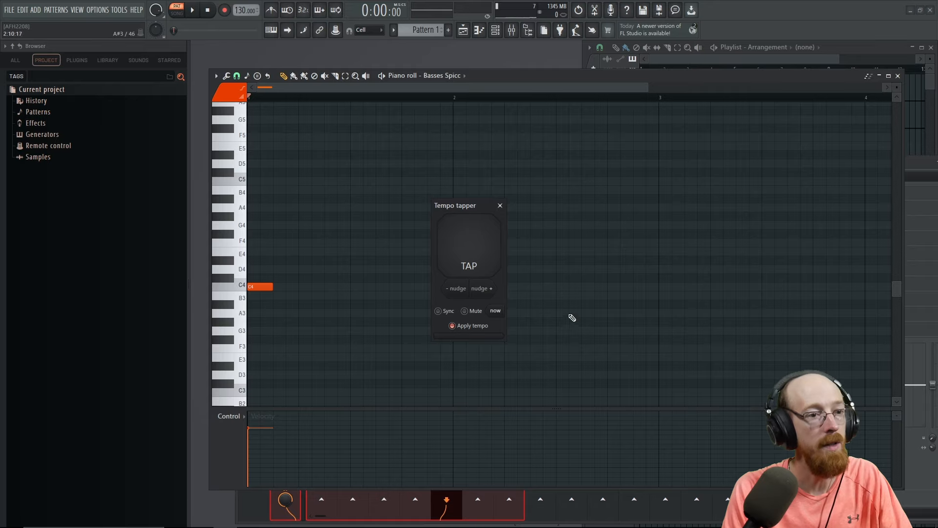
left_click(485, 248)
left_click(485, 248)
left_click(485, 247)
left_click(485, 247)
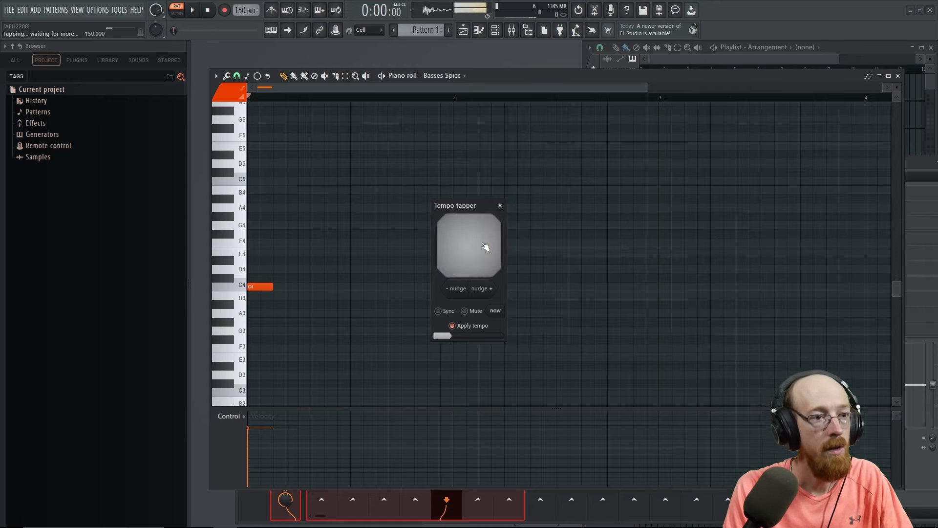
left_click(485, 247)
left_click(485, 247)
left_click(486, 247)
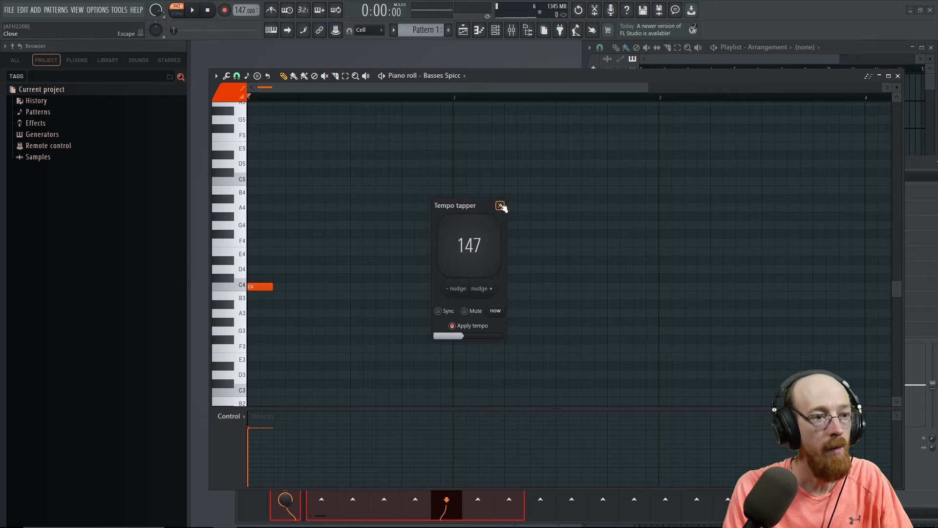
left_click(500, 206)
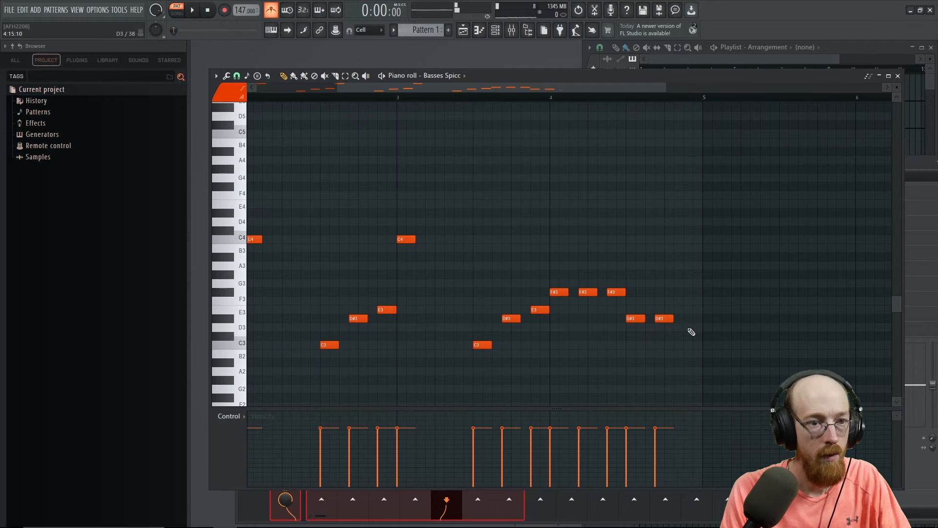
Add a closing D3 note at the end of bar 4 in the bass line and play the pattern back
left_click(691, 326)
key("space")
scroll(657, 239, "down", 3)
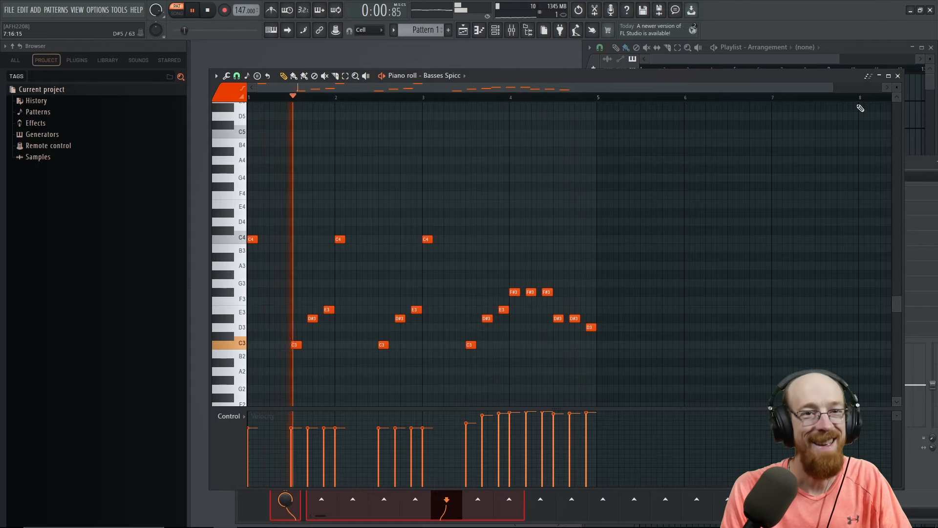
key("space")
Place Pattern 1 at bar 1 on the Basses Spicc playlist track and rename the pattern Intro Bass
left_click(897, 76)
left_click(655, 88)
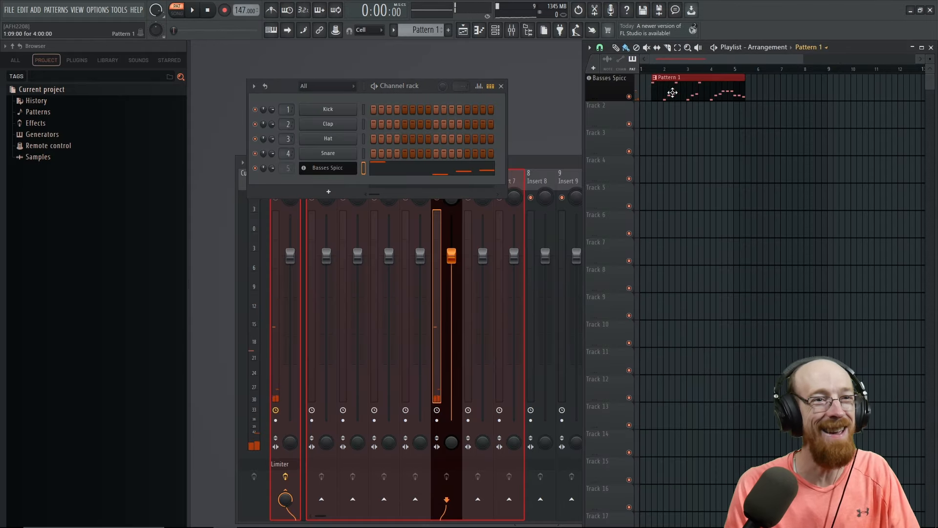
key("F2")
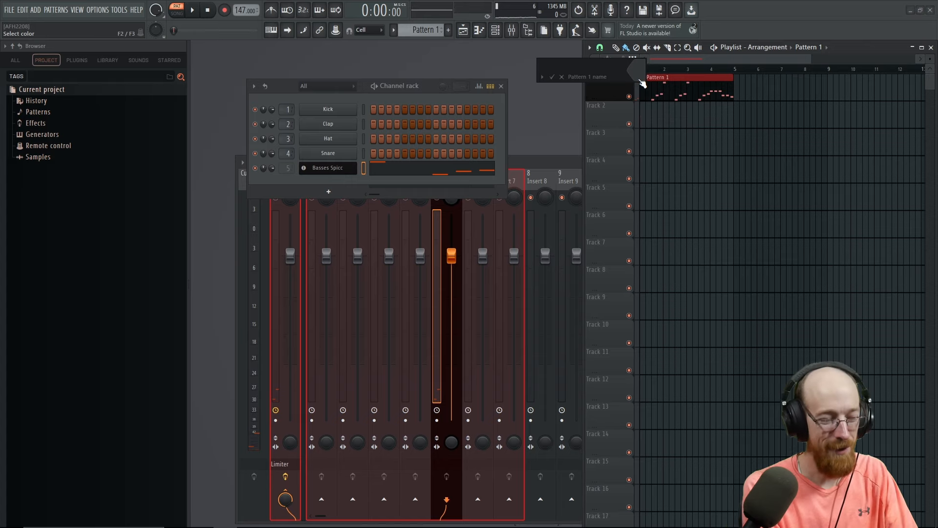
key("Return")
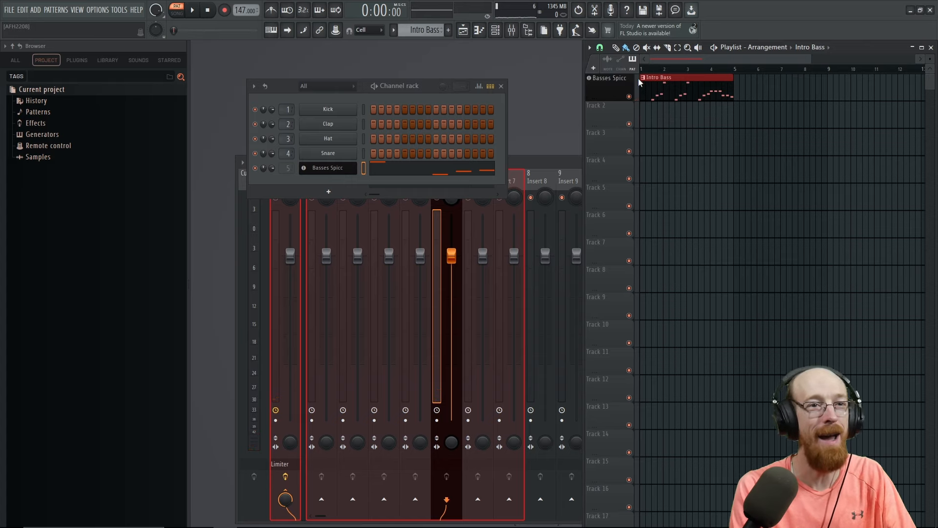
Change the Intro Bass pattern's color to black
key("F2")
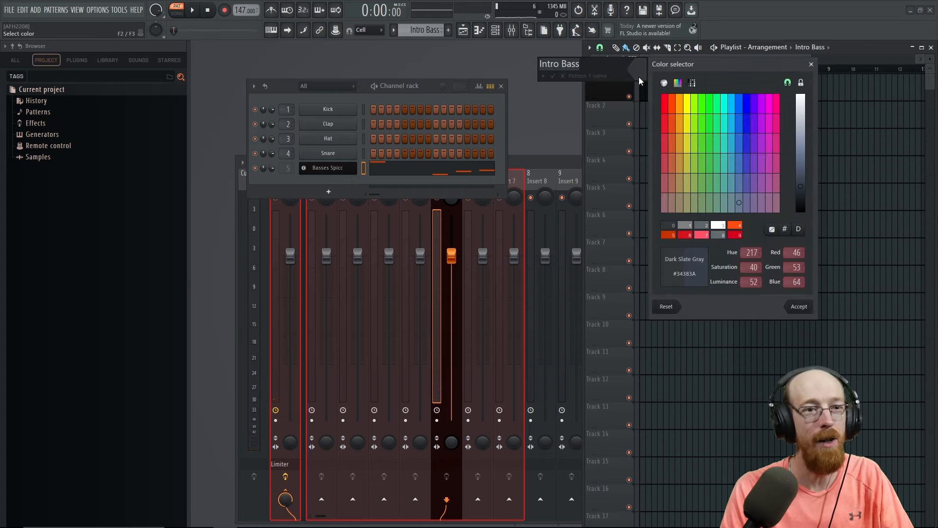
left_click_drag(810, 187, 804, 260)
left_click(800, 306)
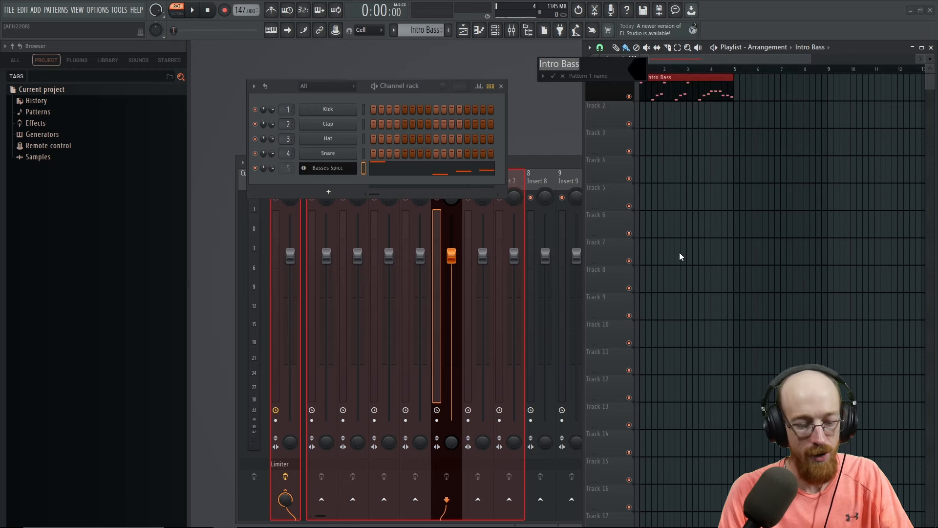
Load the Filterverse effect into the first effect slot of the Basses Spicc mixer track
left_click(874, 193)
left_click(786, 203)
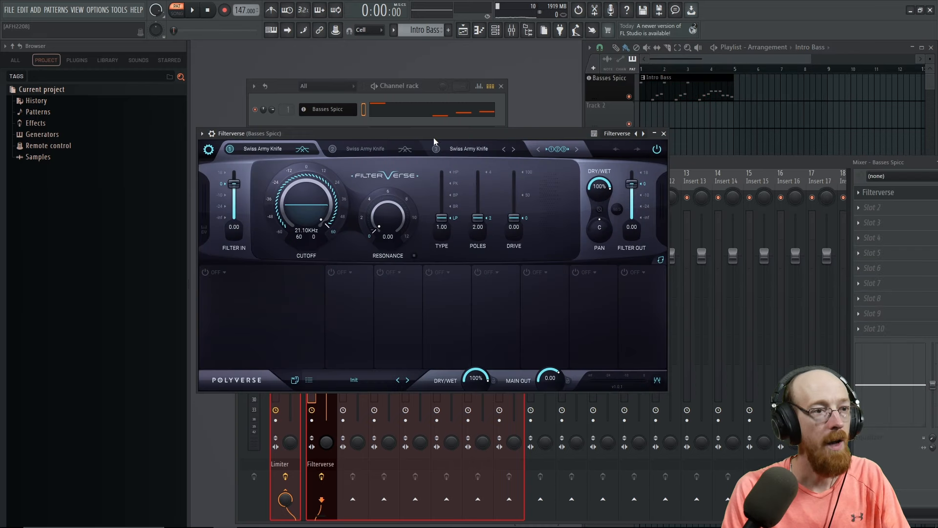
left_click_drag(433, 134, 501, 106)
Search the Filterverse presets for "dark", load Dark Knight and play the pattern through it
left_click(417, 350)
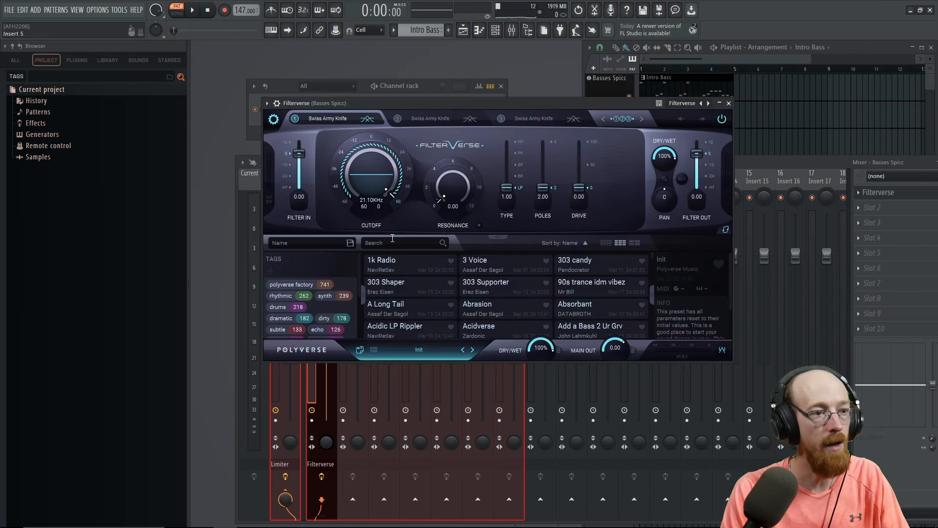
type("dark")
left_click(384, 264)
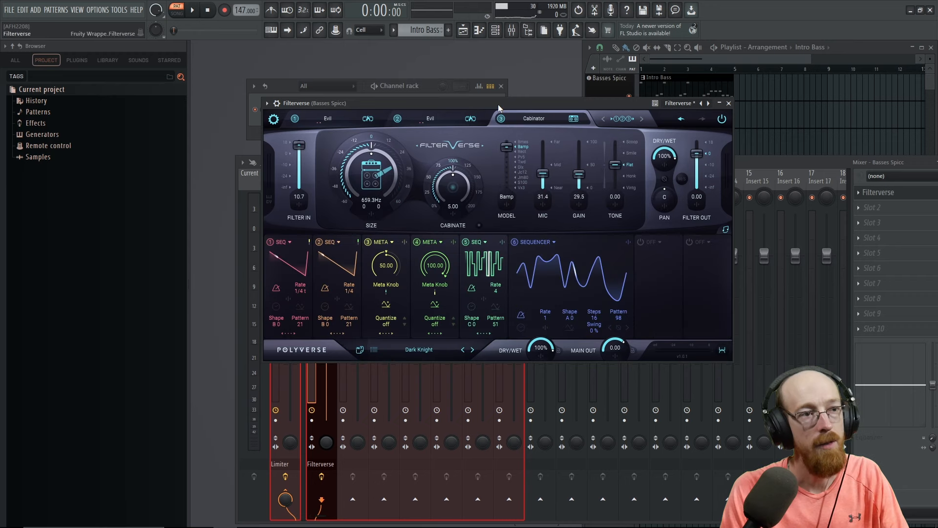
key("space")
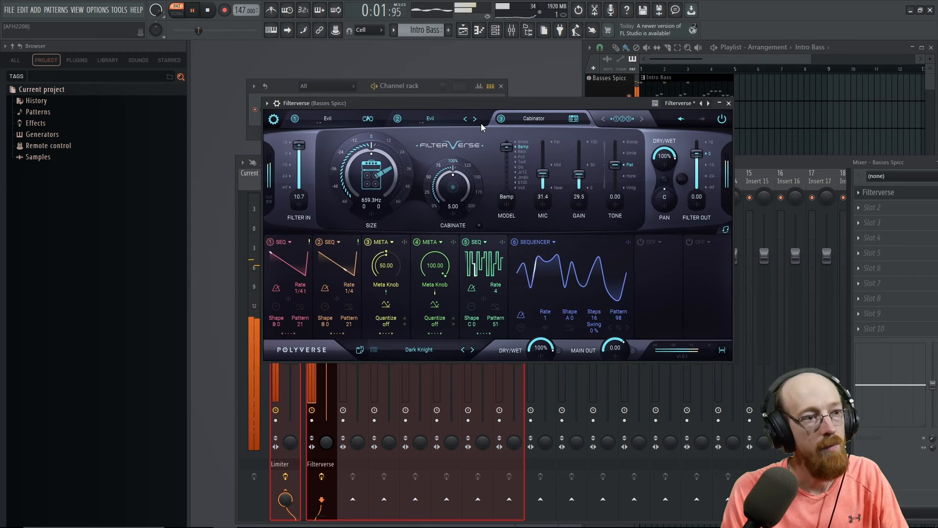
Search the Filterverse presets for "cho" and load Choking Gatekeeper while the pattern plays
left_click(420, 350)
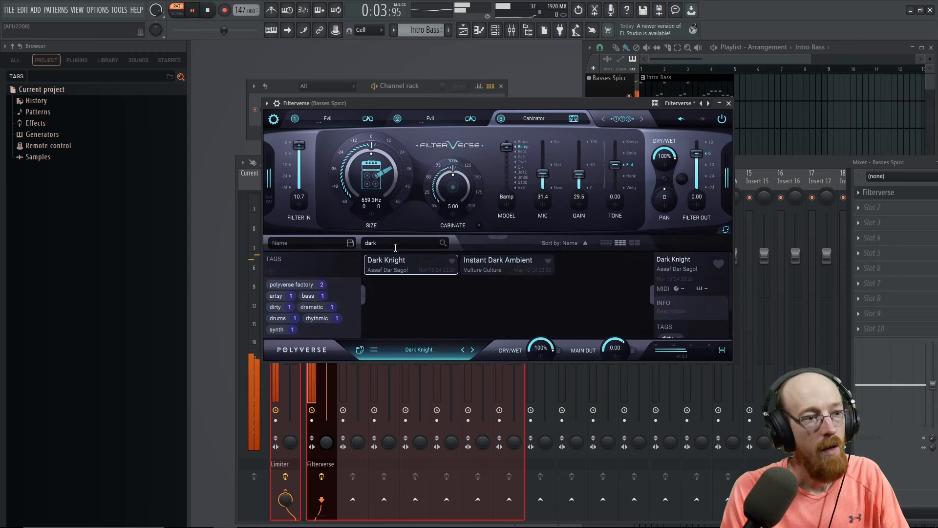
key("ctrl+a")
type("choc")
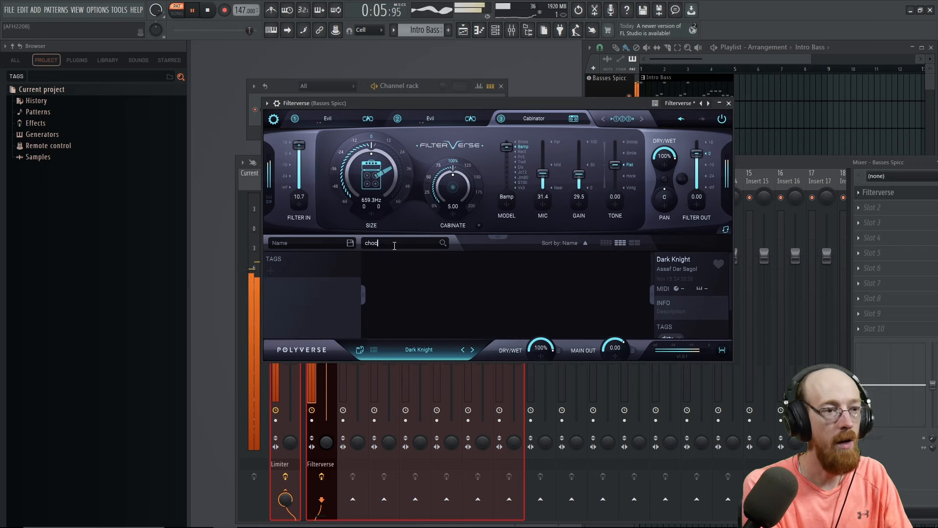
key("BackSpace")
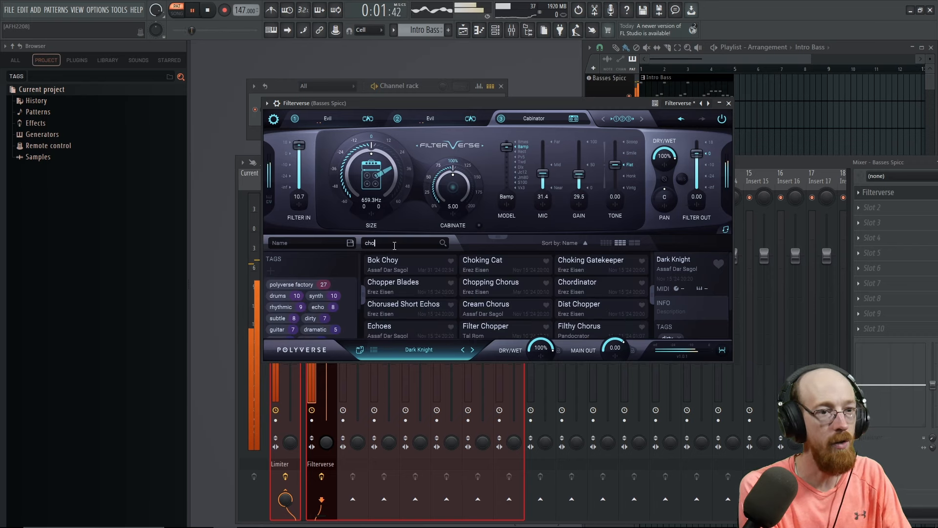
left_click(591, 261)
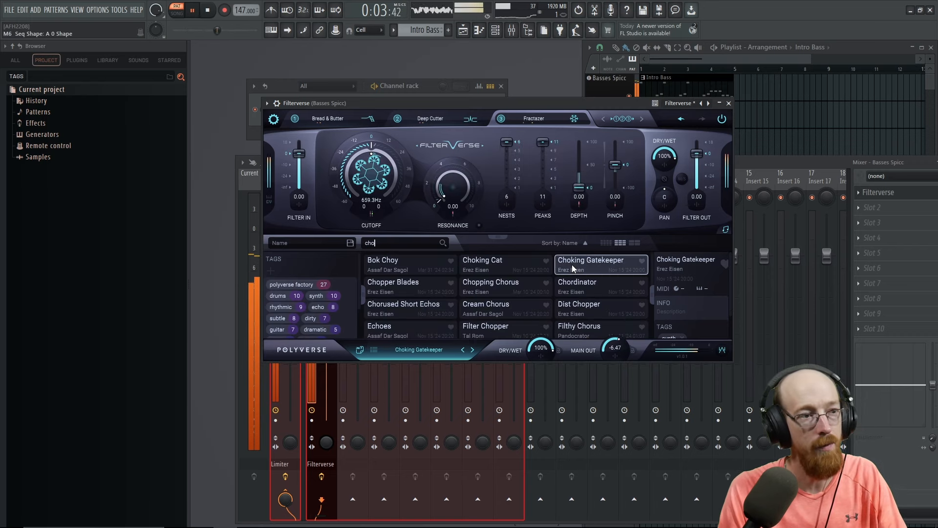
Raise the preset's Cutoff meta knob to 58.51 and stop playback
left_click(419, 352)
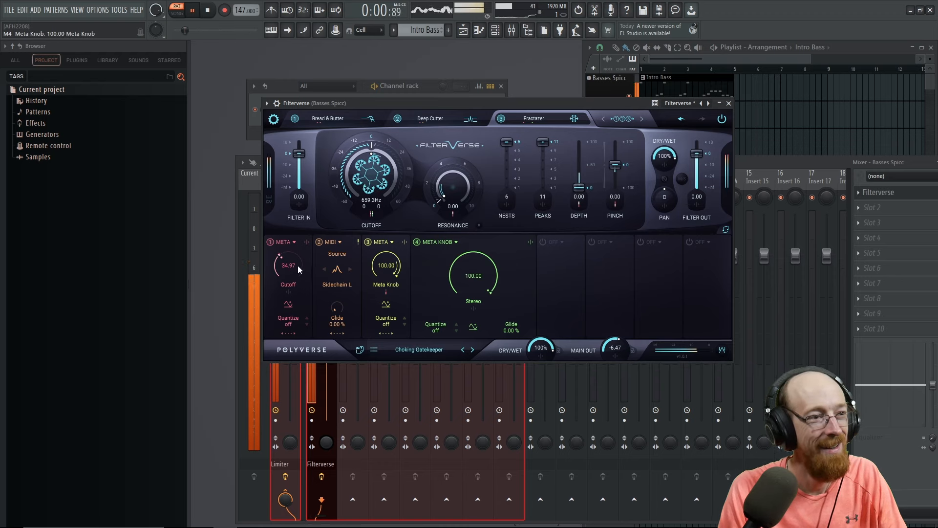
mouse_move(298, 265)
left_mouse_down()
mouse_move(295, 292)
mouse_move(300, 252)
left_mouse_up()
key("space")
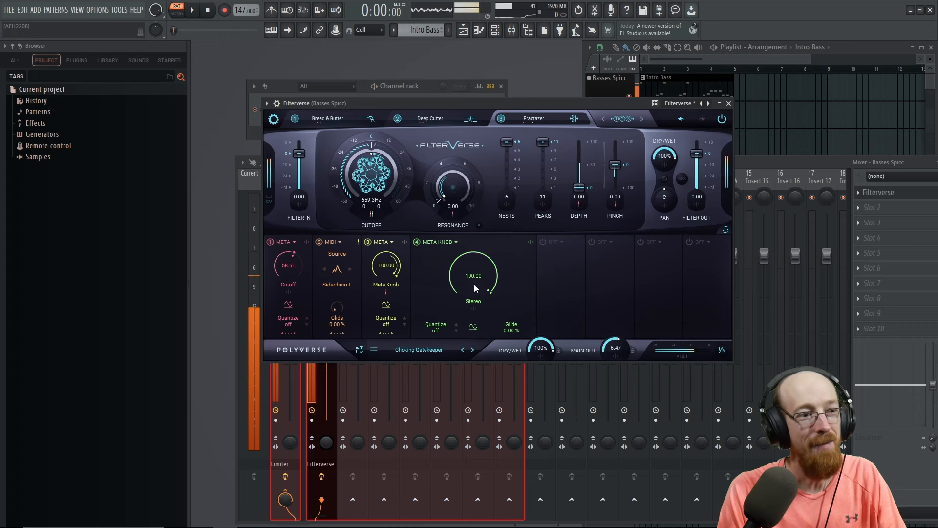
Clear the preset search, filter the Filterverse presets by the comp tag, load Annihilation and play the pattern
left_click(413, 350)
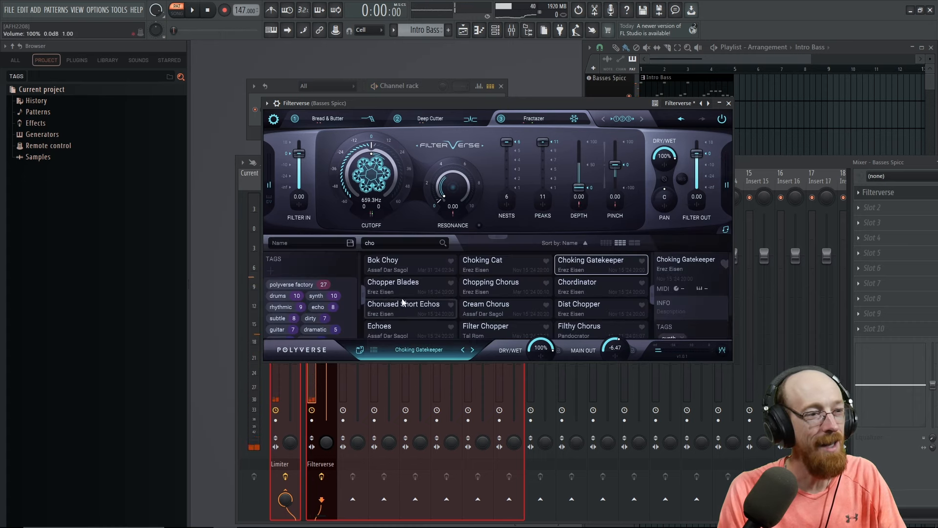
scroll(356, 298, "down", 1)
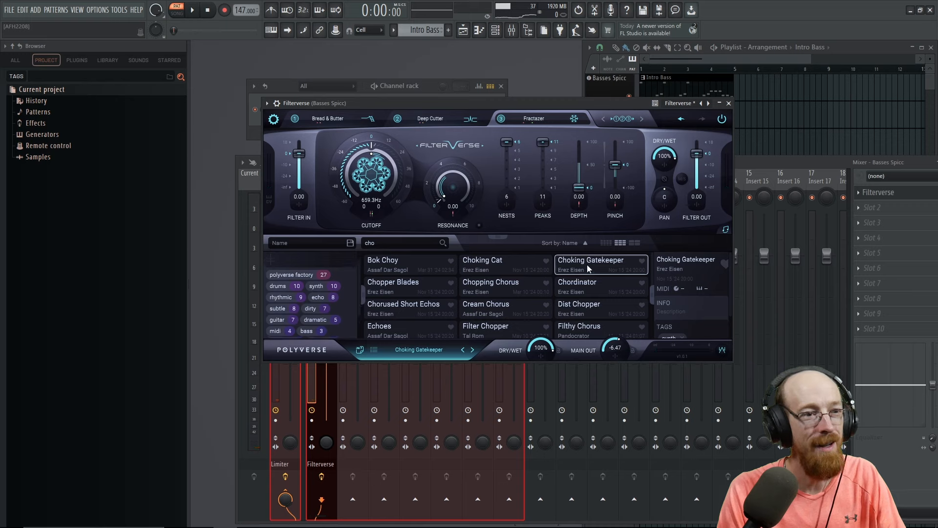
key("BackSpace")
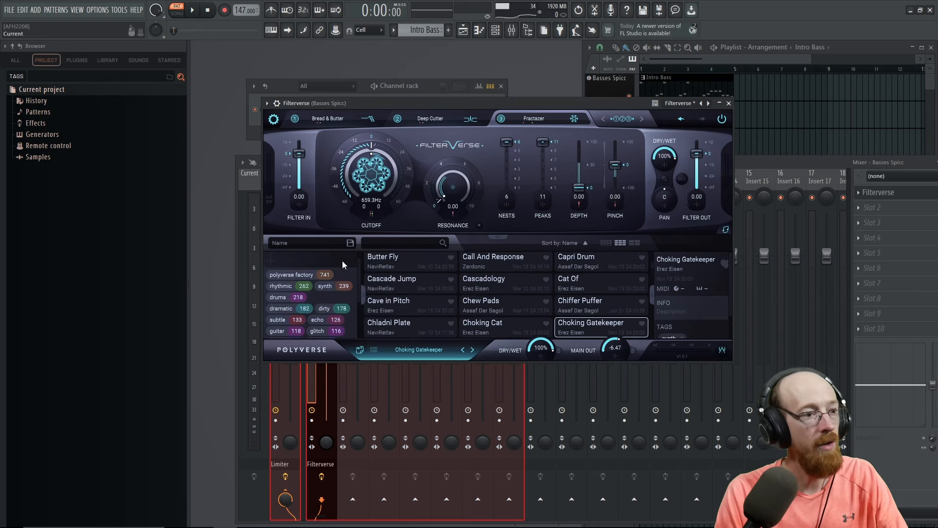
left_click_drag(358, 280, 362, 318)
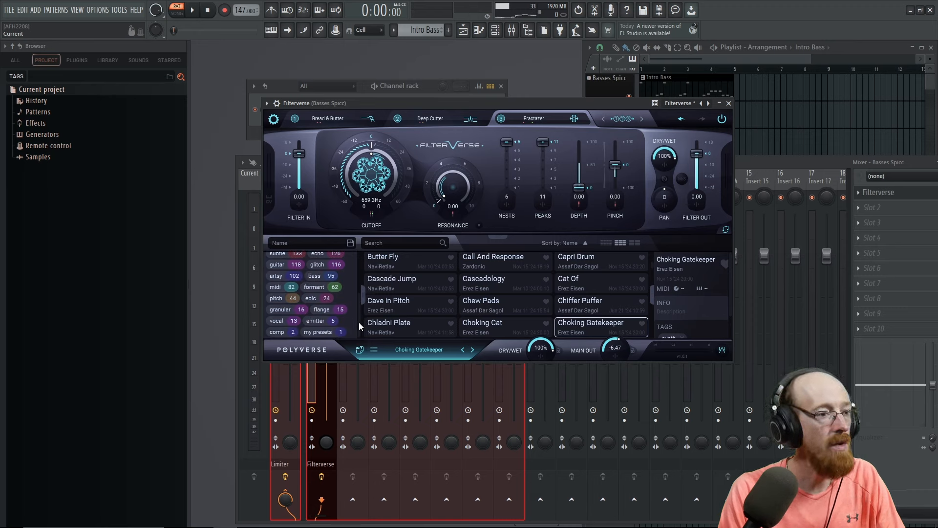
left_click(277, 332)
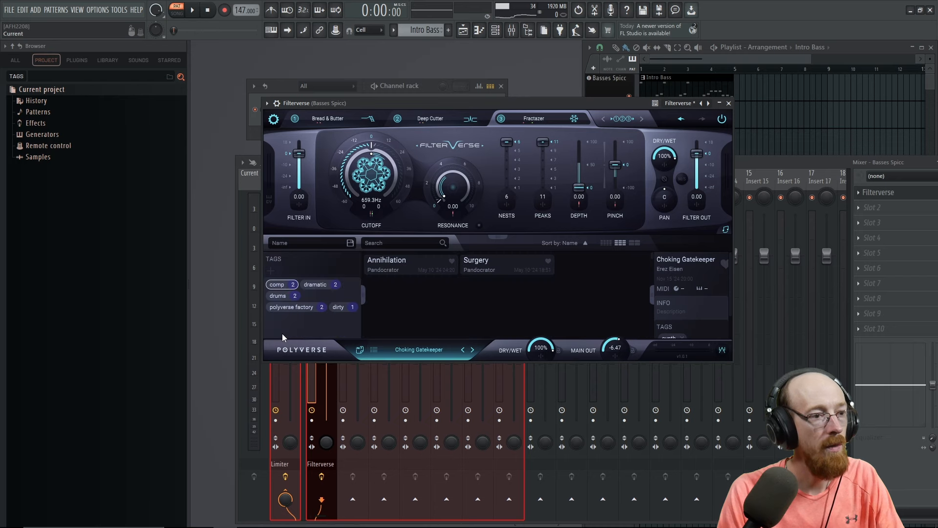
left_click(420, 264)
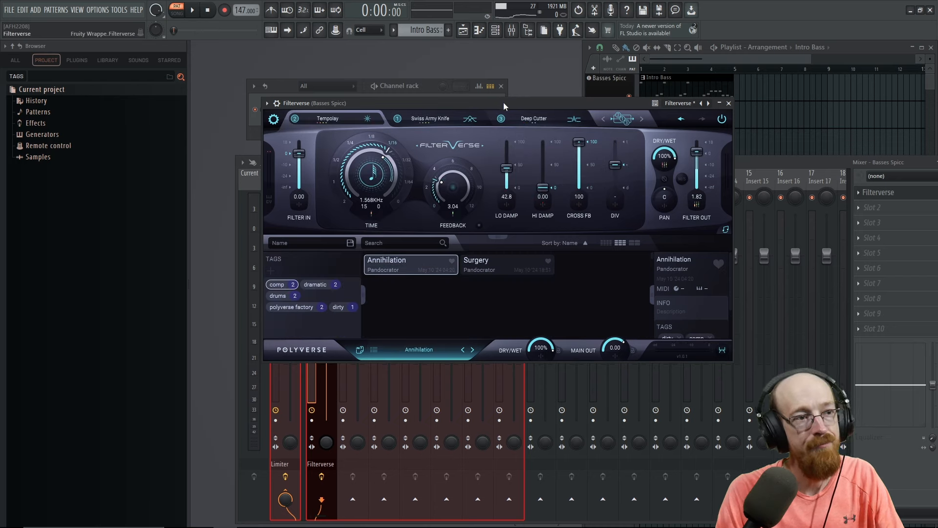
key("space")
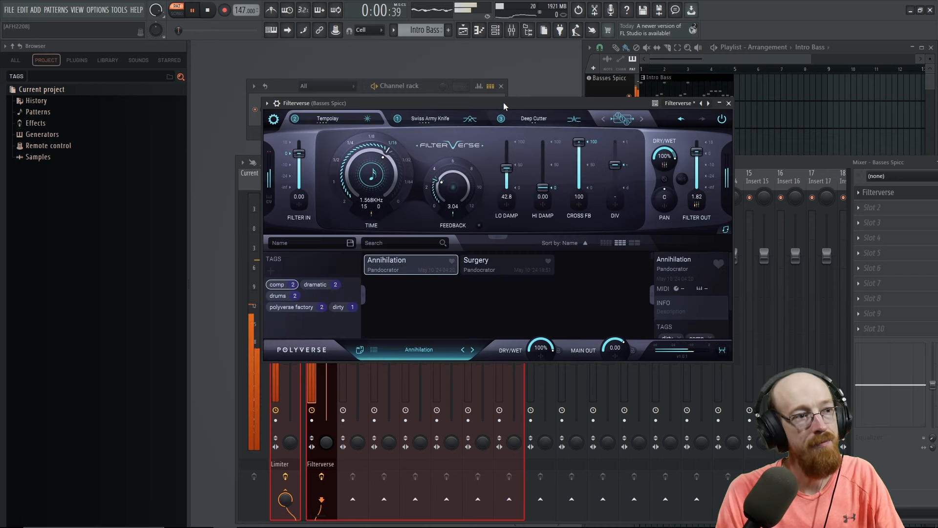
Audition the Surgery preset, switch back to Annihilation, stop playback and close the Filterverse window
left_click(493, 271)
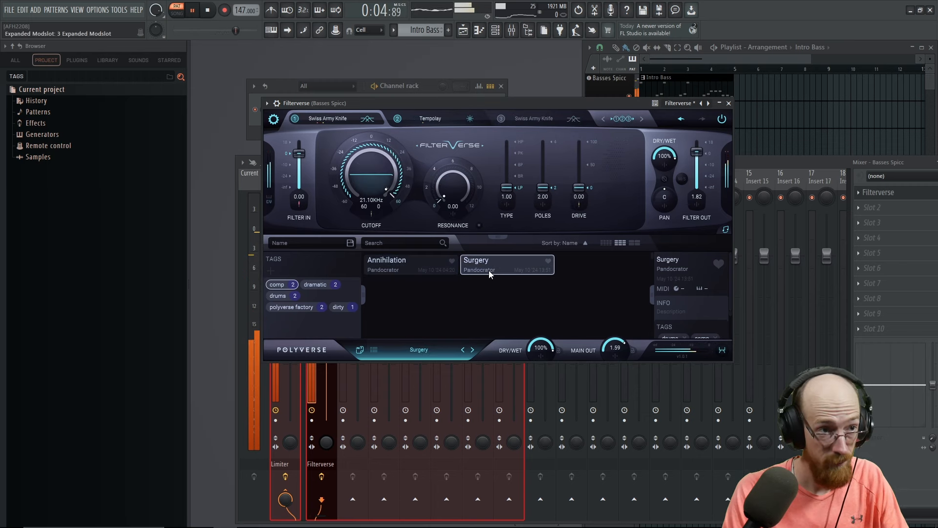
left_click(402, 267)
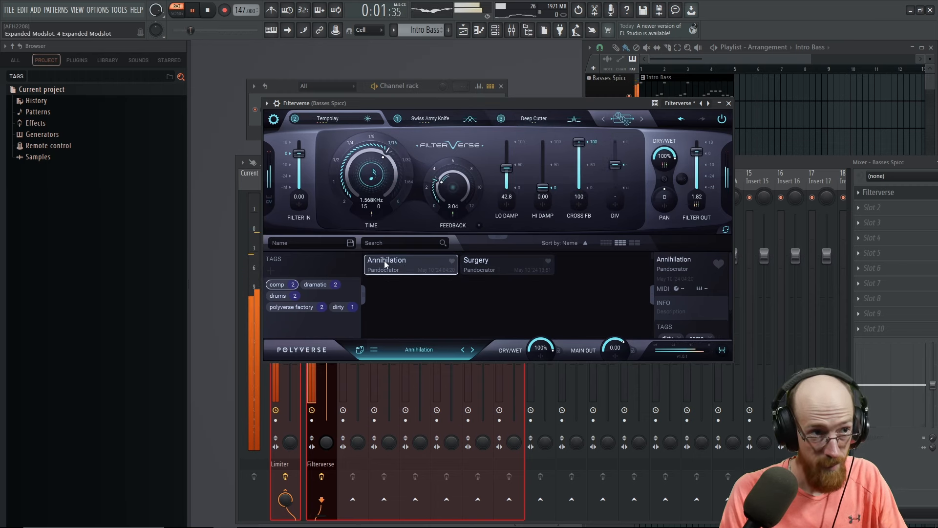
left_click(433, 351)
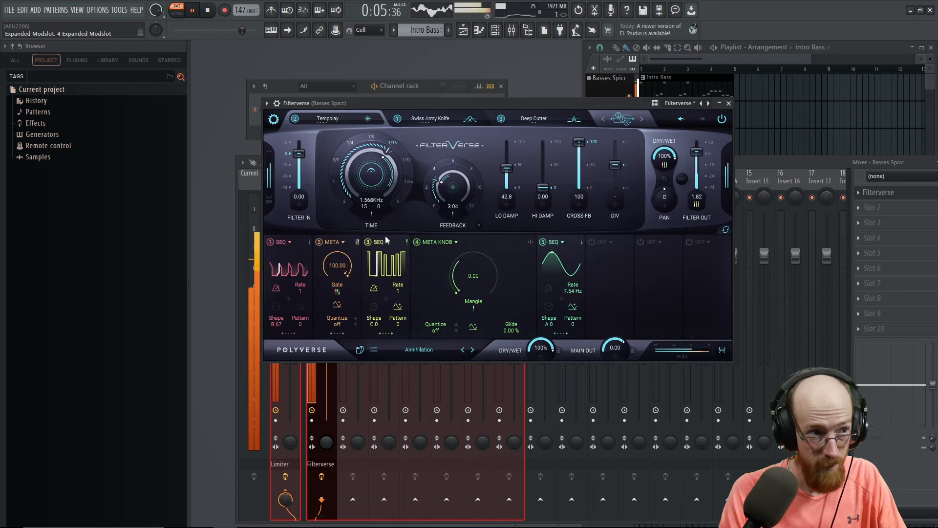
key("space")
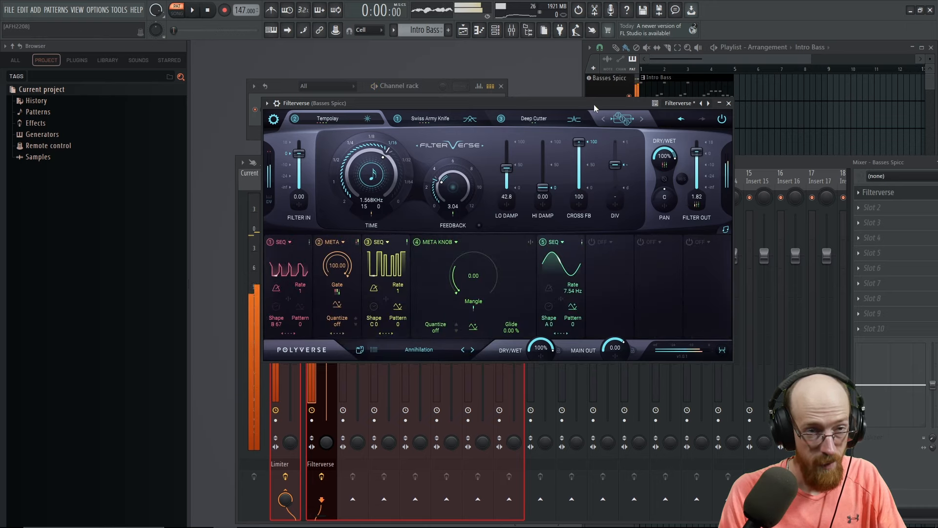
left_click(728, 103)
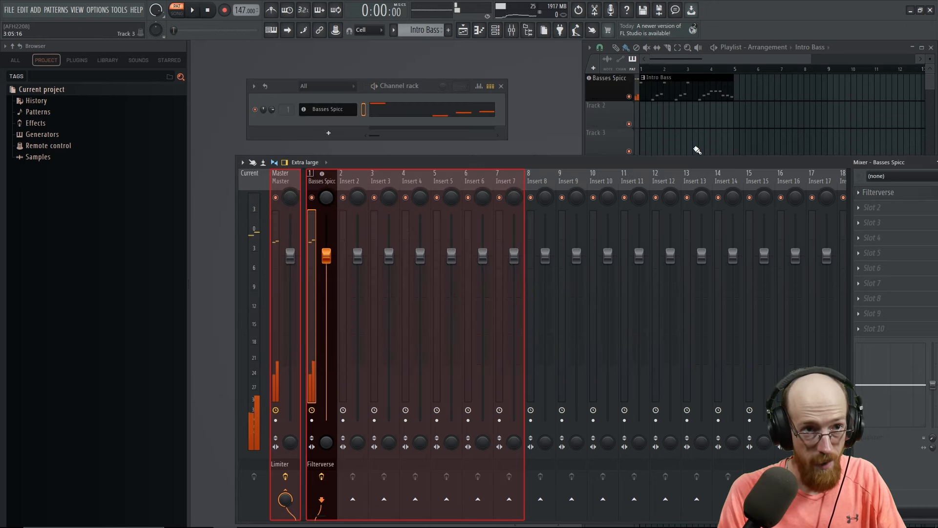
Show all folders in the browser to reach the kick samples
left_click(25, 63)
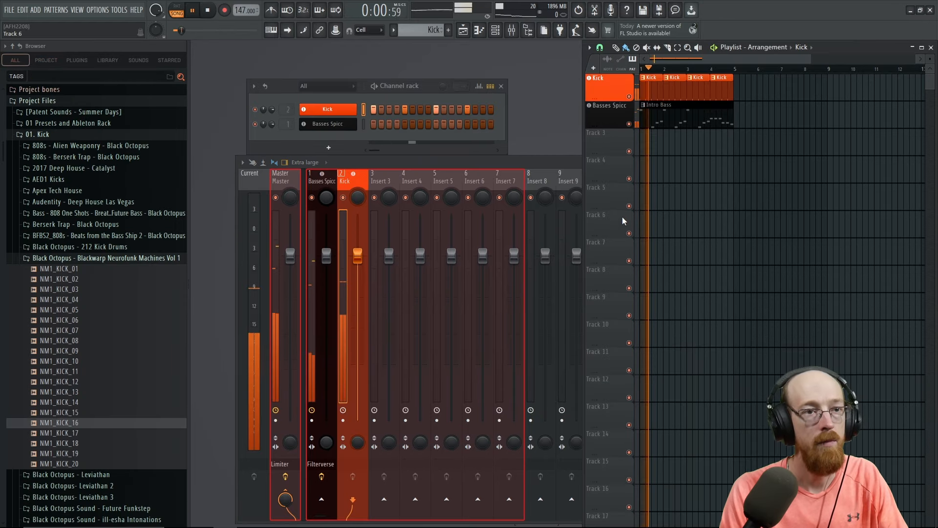
Select the Basses Spicc mixer track, reposition the mixer to expose its effect slots, and stop playback
left_click(423, 164)
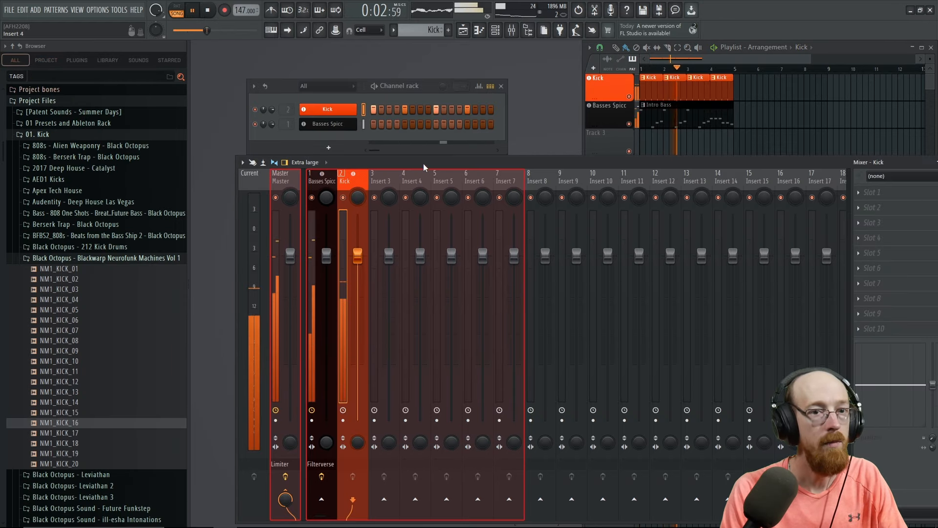
left_click(325, 181)
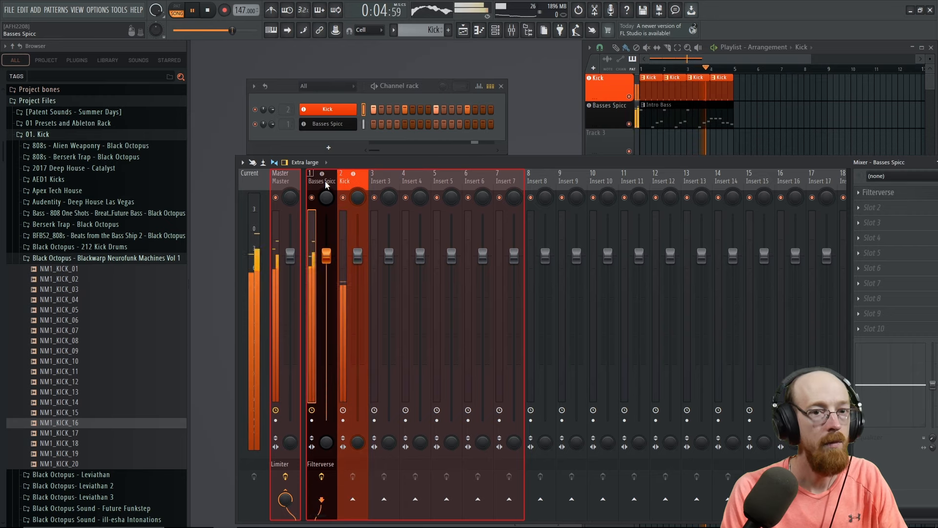
left_click_drag(599, 165, 535, 177)
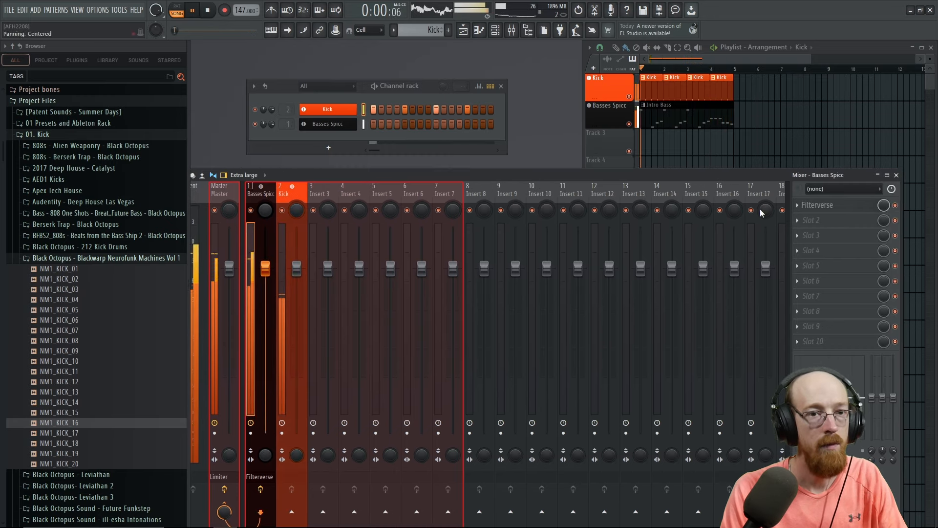
key("space")
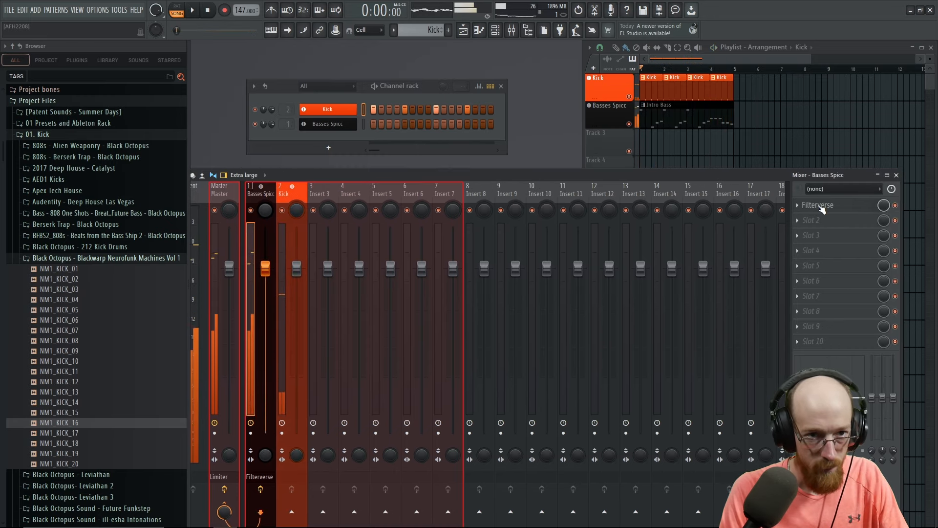
Search the effect plugins for Filterverse, load a second instance into slot 2, and turn the first instance's mix level all the way down
middle_click(806, 223)
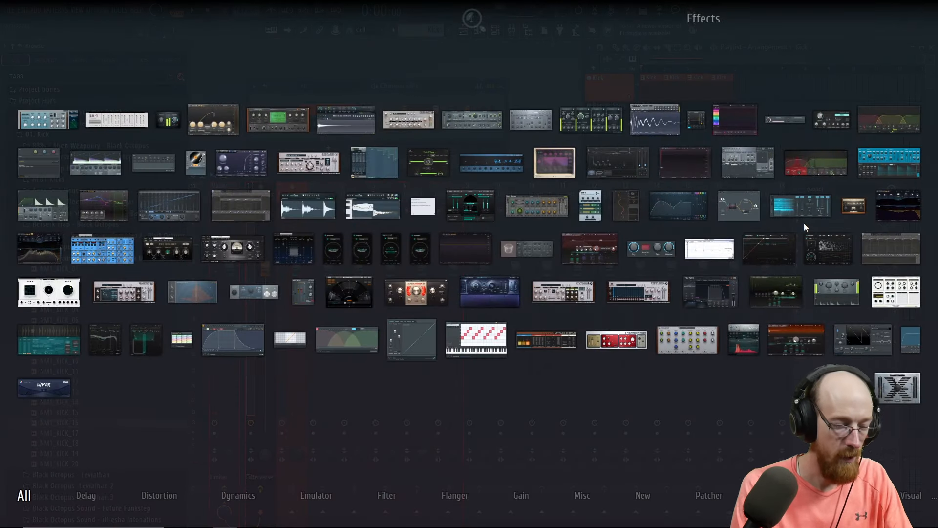
left_click(804, 223)
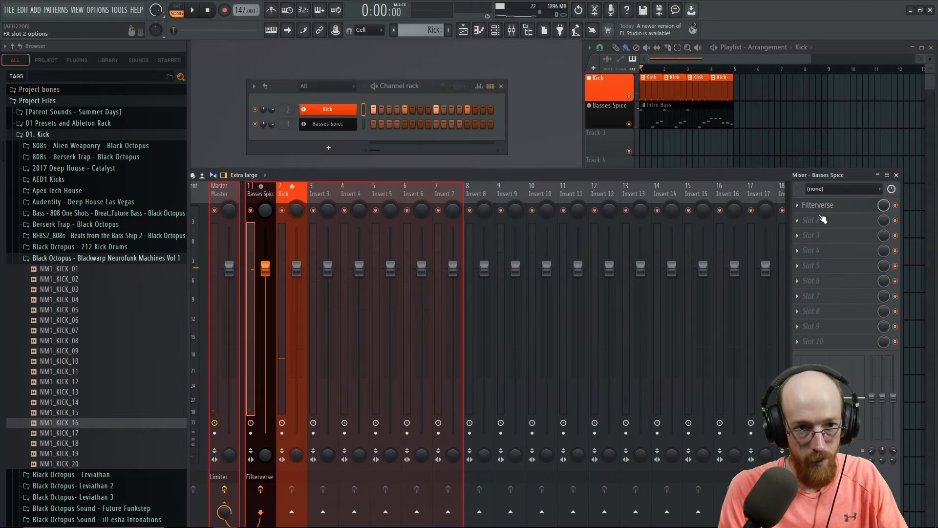
left_click(840, 222)
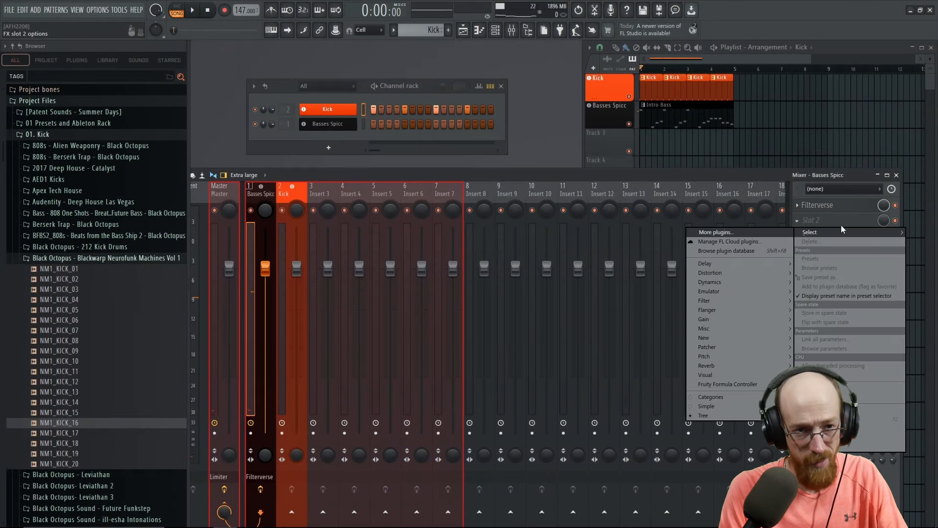
left_click(737, 228)
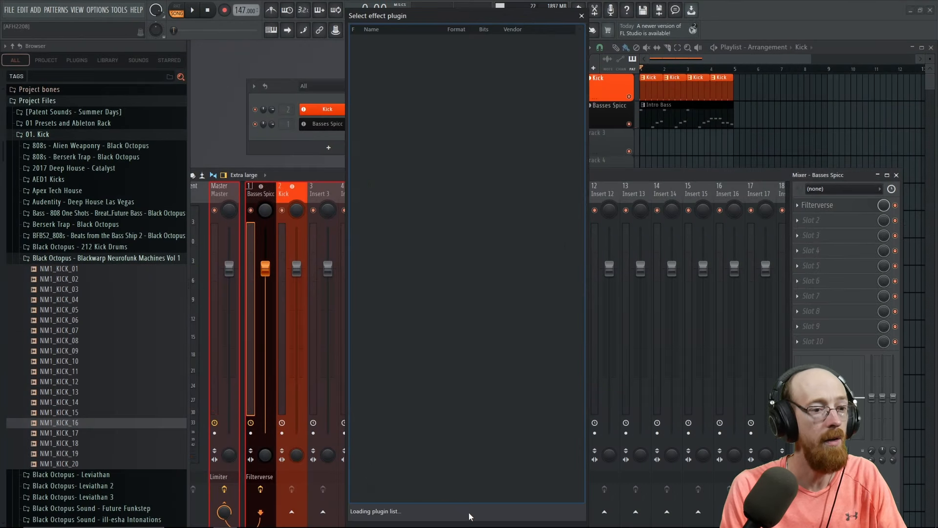
type("filt")
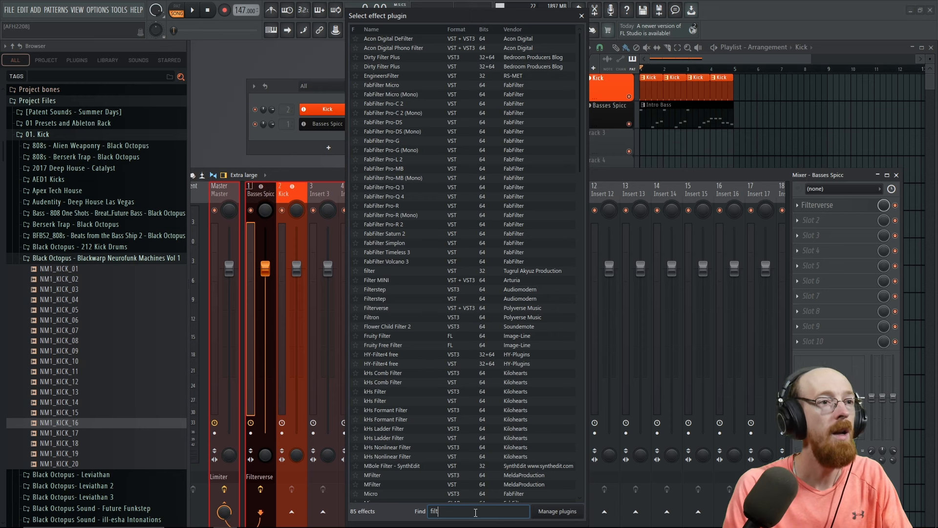
type("erv")
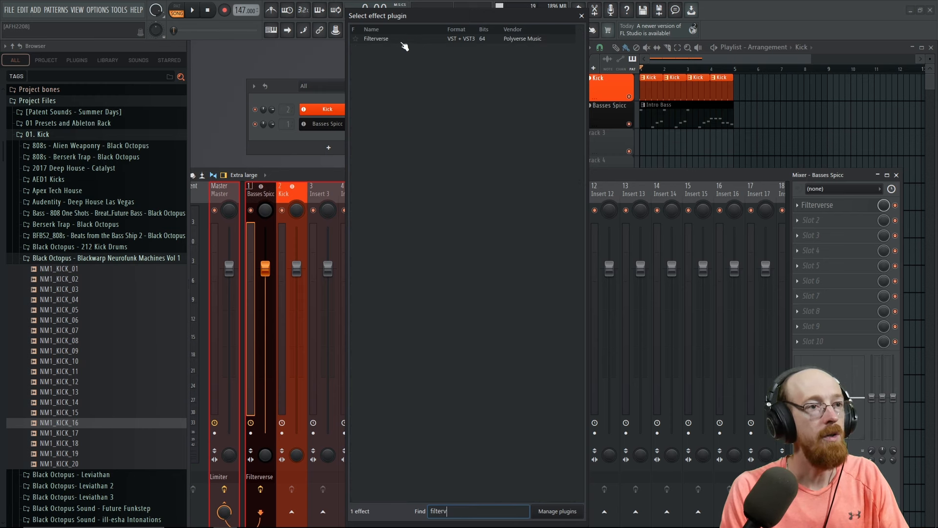
double_click(402, 42)
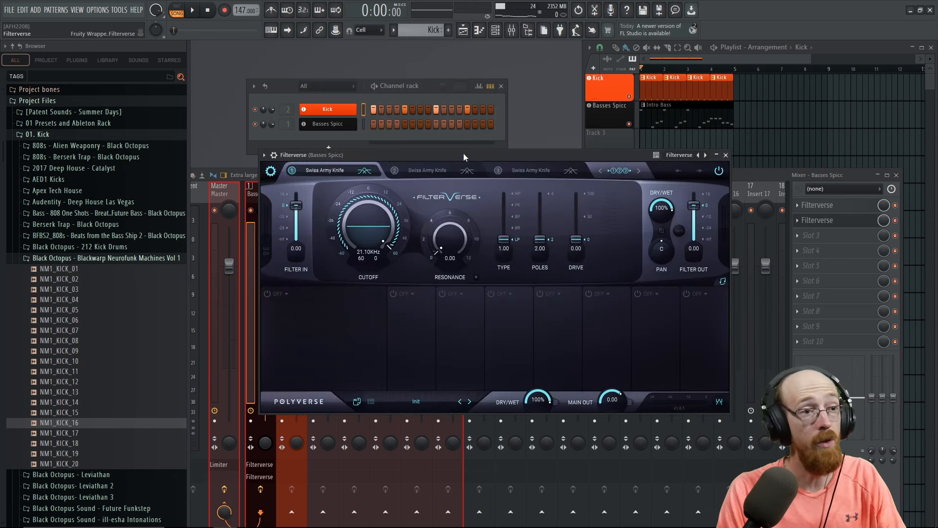
left_click_drag(463, 153, 433, 121)
left_click_drag(885, 221, 885, 232)
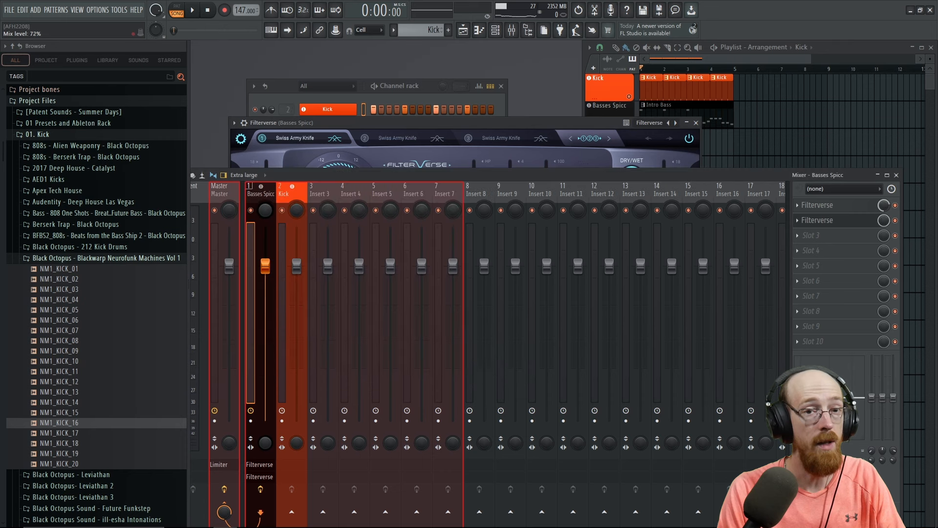
In the second Filterverse, filter the presets by the dirty tag, load Absorbant, audition it with the song and close the preset list
left_click(515, 127)
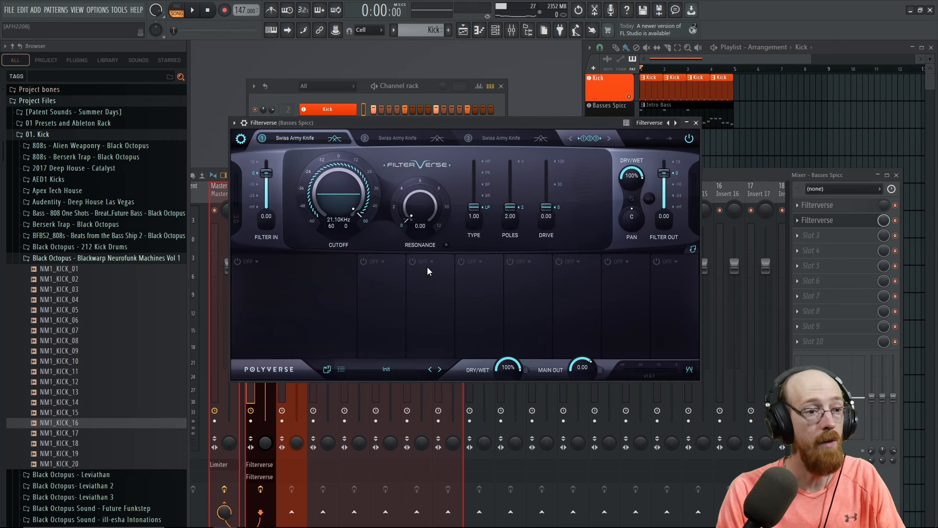
left_click(386, 370)
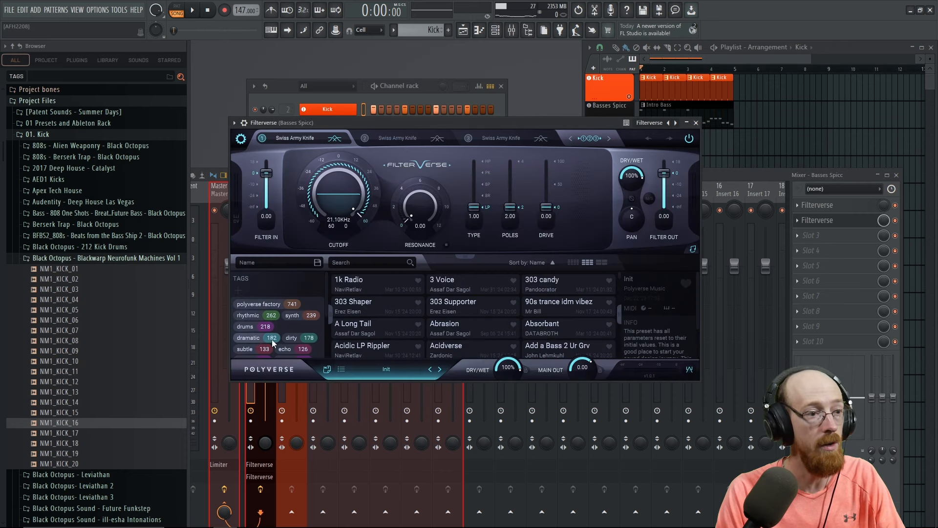
left_click(292, 337)
left_click(378, 312)
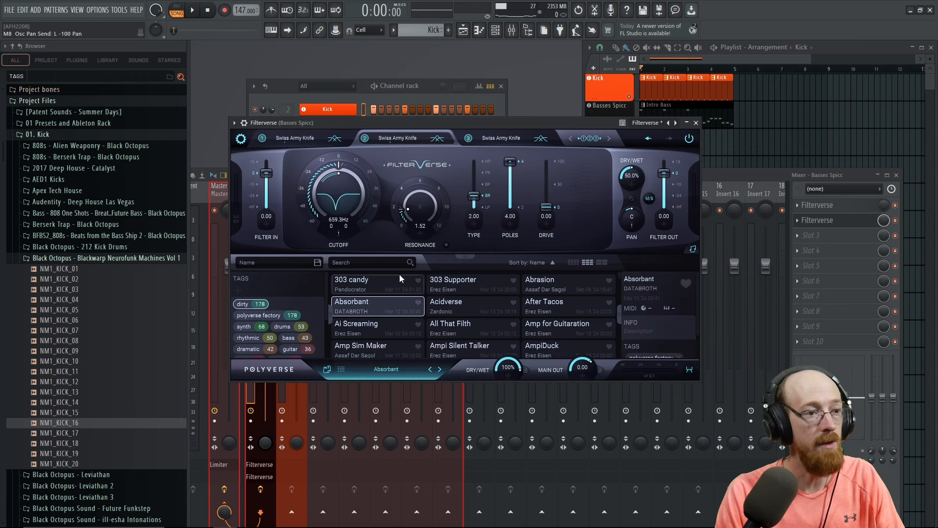
key("space")
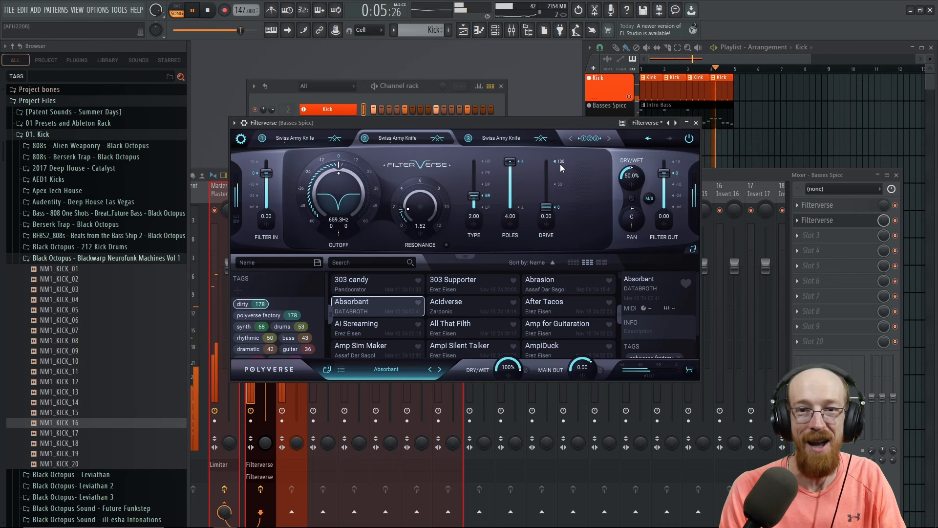
key("space")
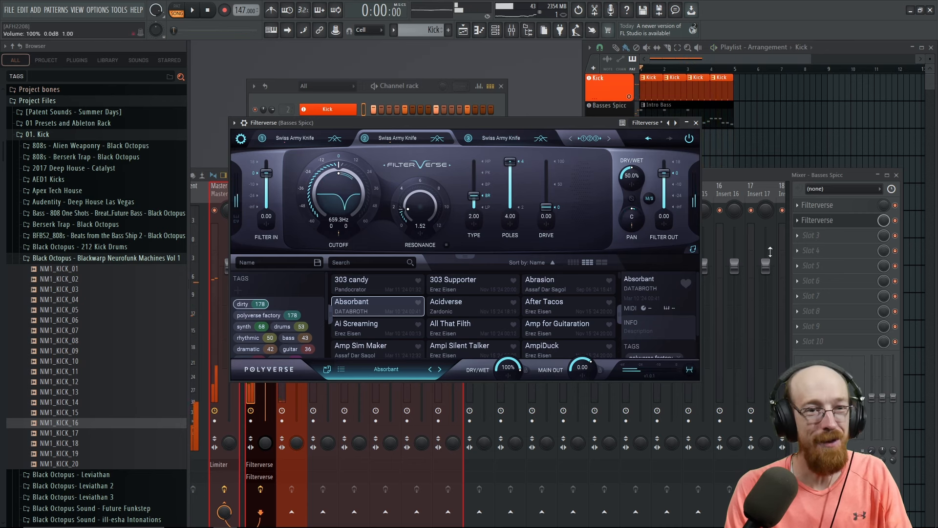
left_click(392, 370)
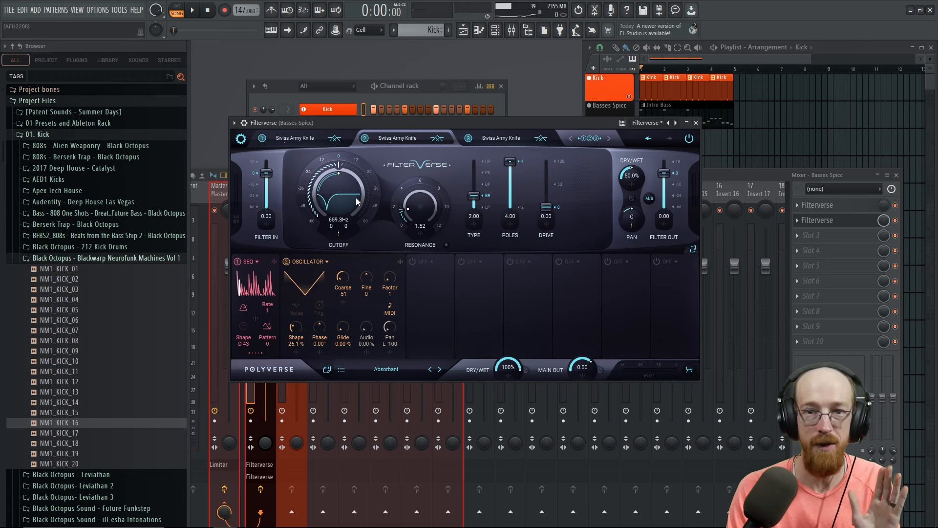
Examine the Absorbant preset's three filter stages and the available filter routing layouts
left_click(297, 142)
left_click(397, 138)
left_click(505, 138)
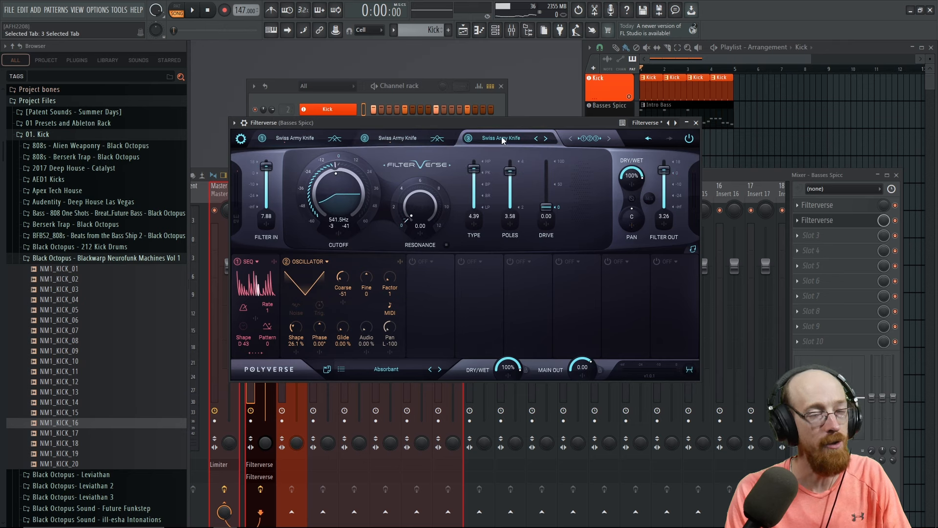
left_click(585, 139)
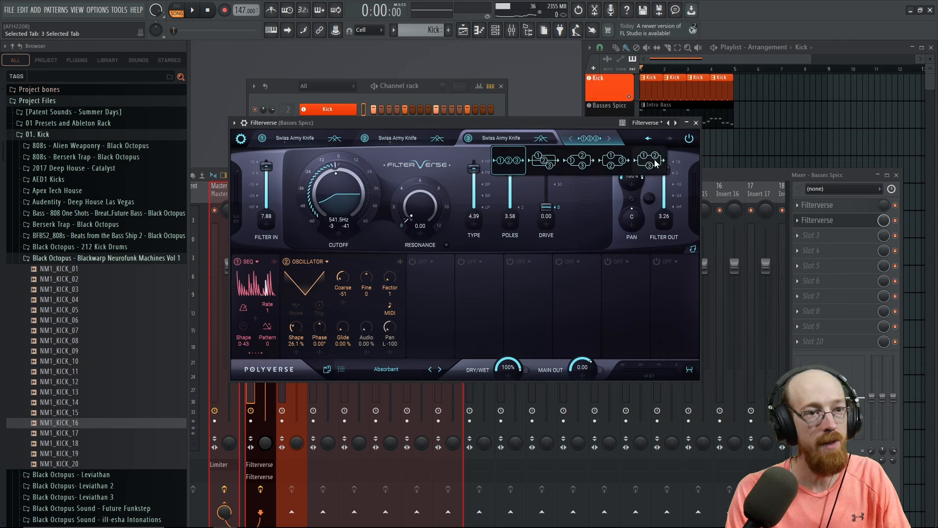
left_click(586, 141)
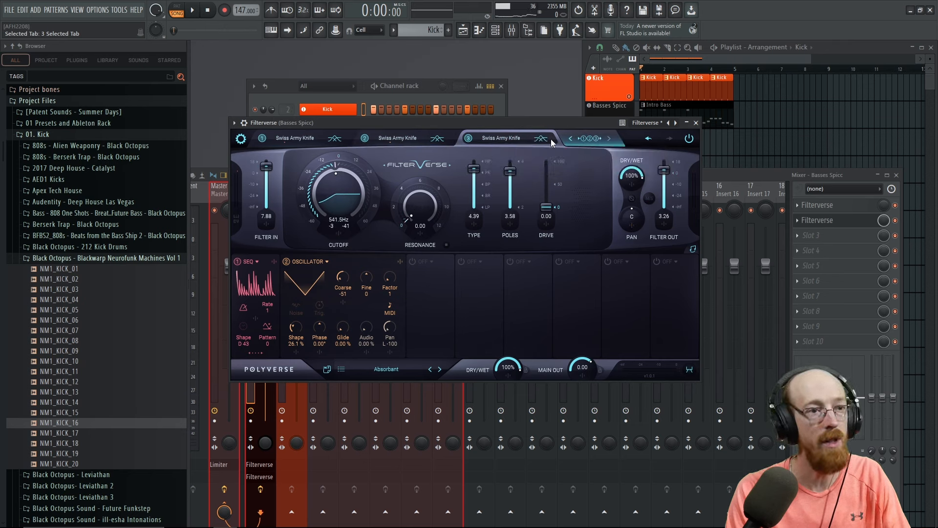
left_click(589, 139)
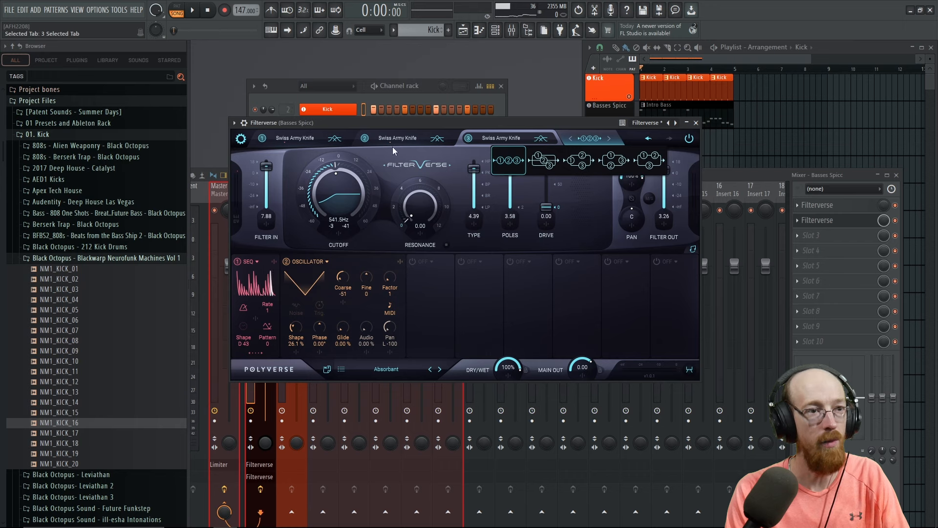
left_click(590, 139)
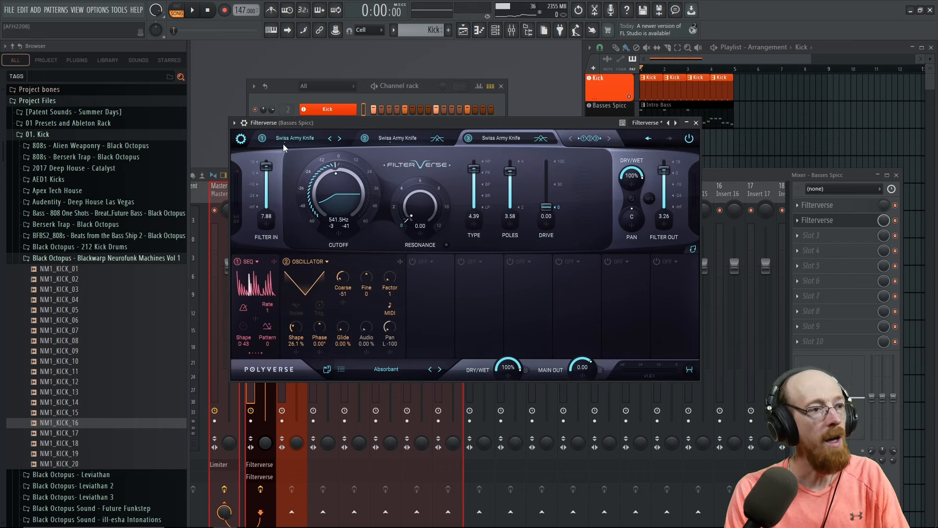
Look through the filter types offered for the first stage and compare its settings with the other two stages
left_click(297, 140)
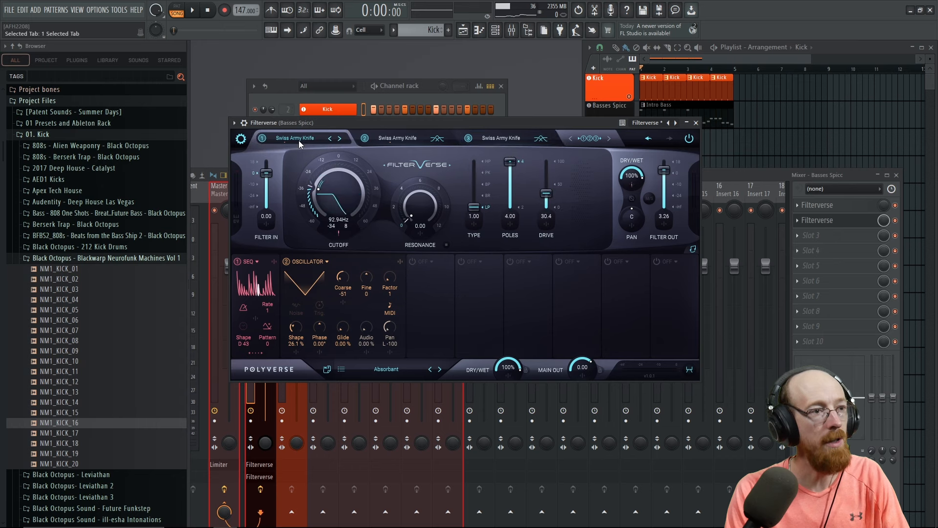
left_click(295, 136)
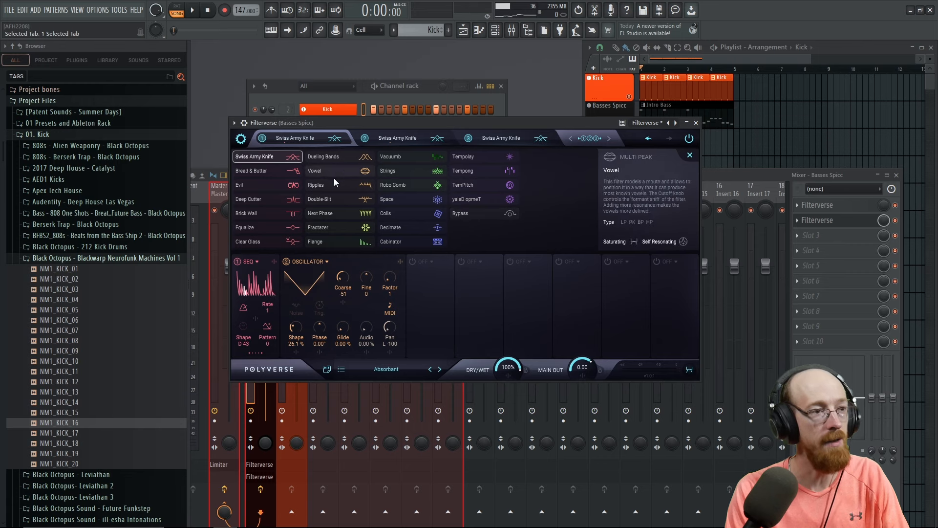
left_click(308, 139)
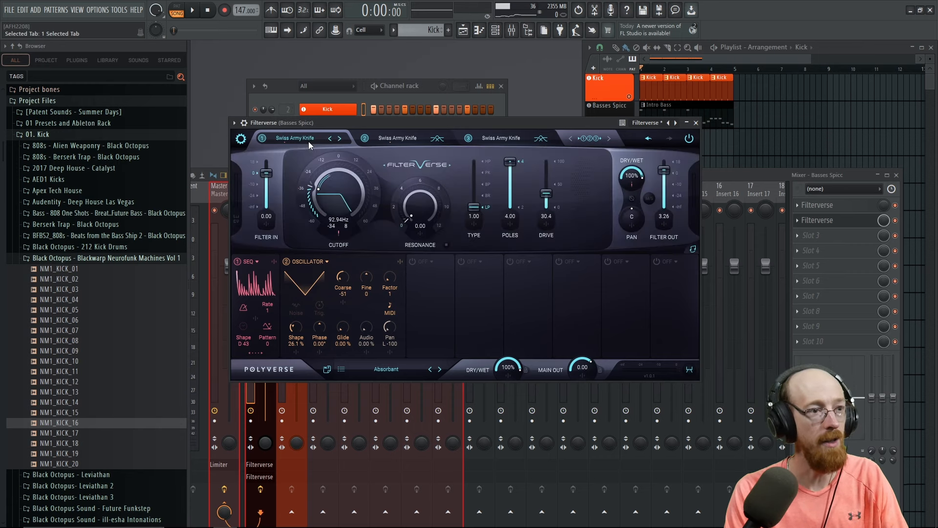
left_click(397, 138)
left_click(494, 136)
left_click(404, 140)
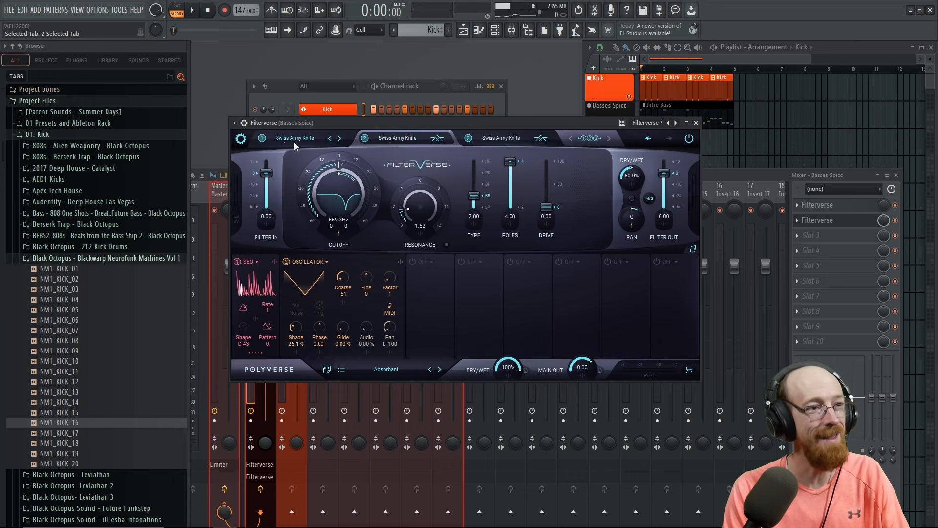
left_click(294, 141)
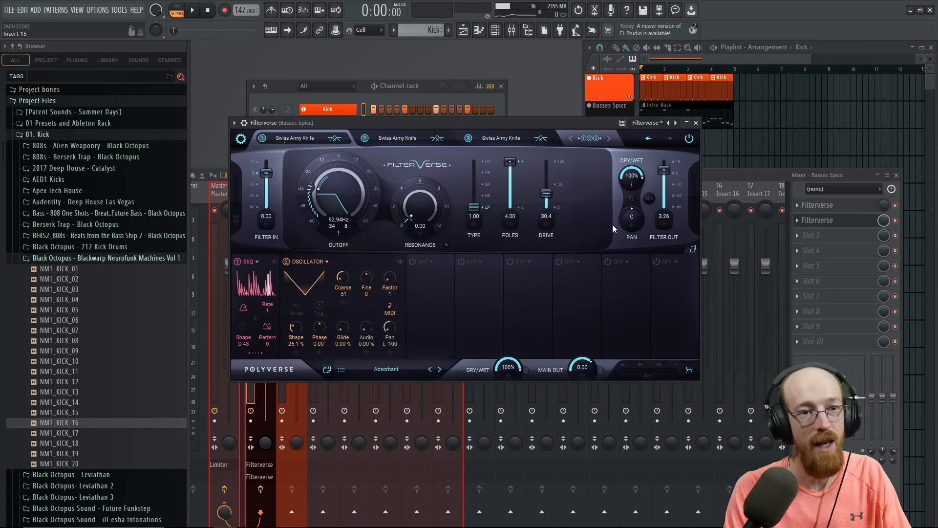
left_click(296, 137)
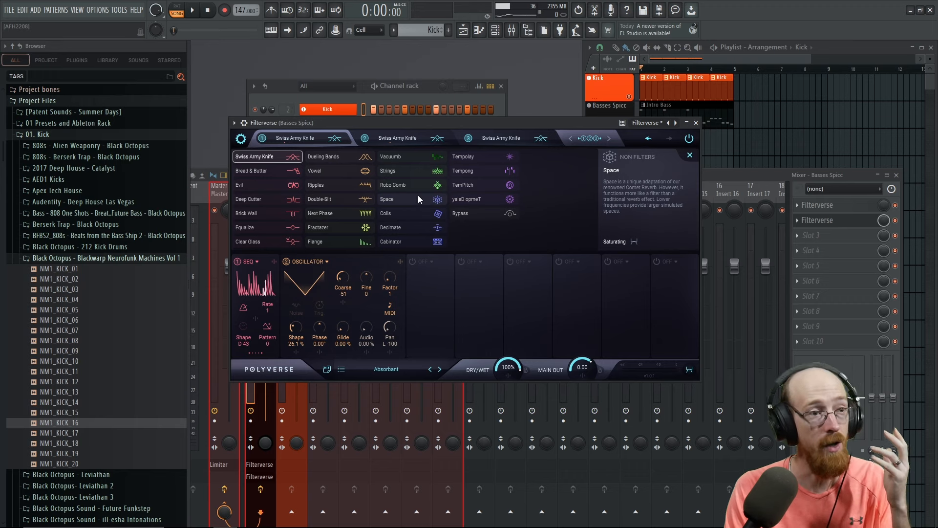
left_click(300, 137)
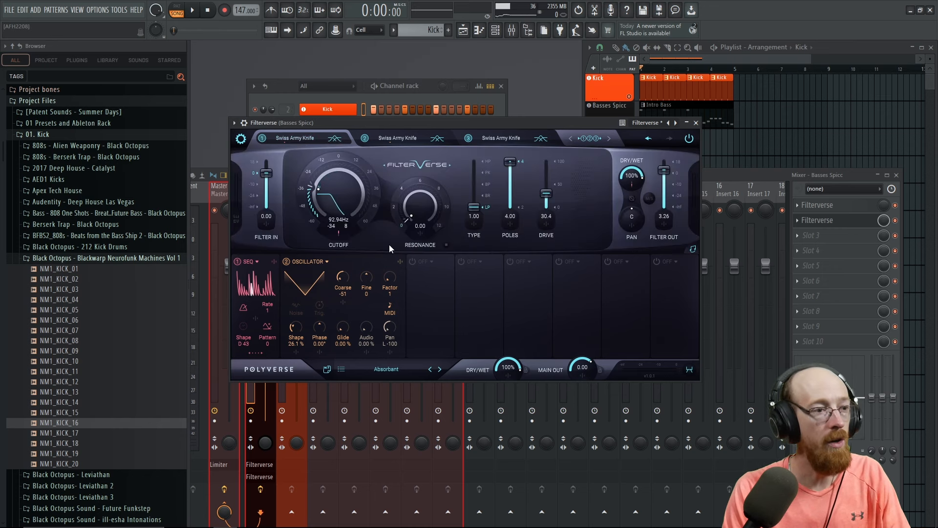
Close the Filterverse window and create automation clips for the mix levels of both Filterverse instances on the Basses Spicc track
left_click(696, 123)
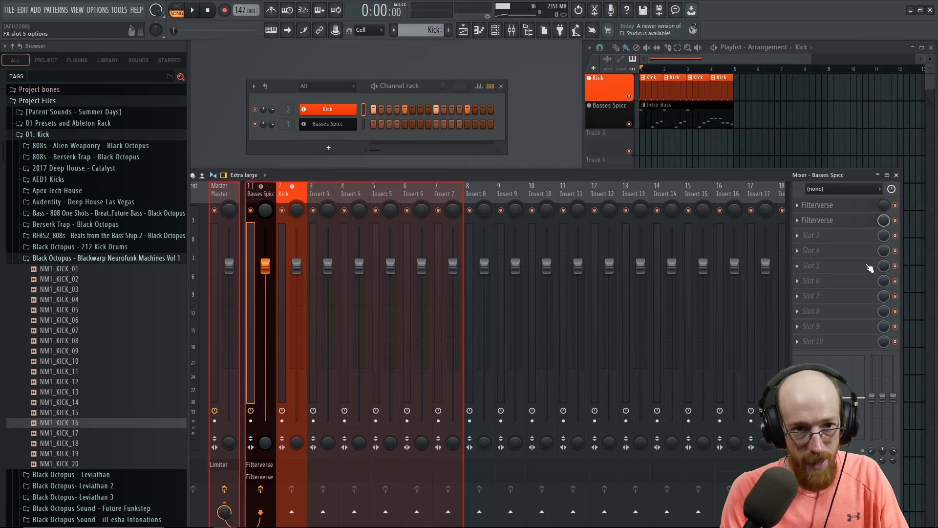
right_click(884, 208)
key("c")
right_click(884, 223)
key("c")
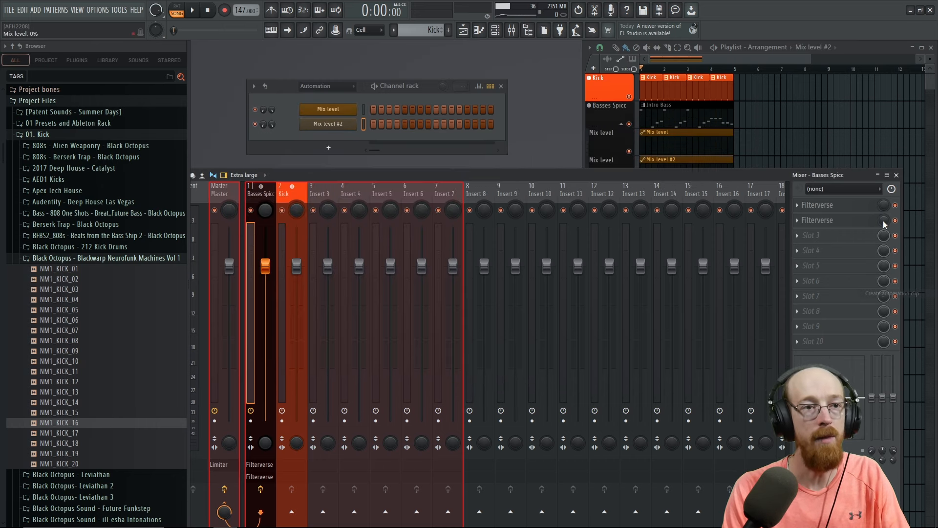
Duplicate the four-bar Kick and Intro Bass arrangement three times in the playlist to fill 16 bars
right_click(720, 137, "ctrl")
key("ctrl+a")
key("ctrl+b")
key("ctrl+b")
key("ctrl+b")
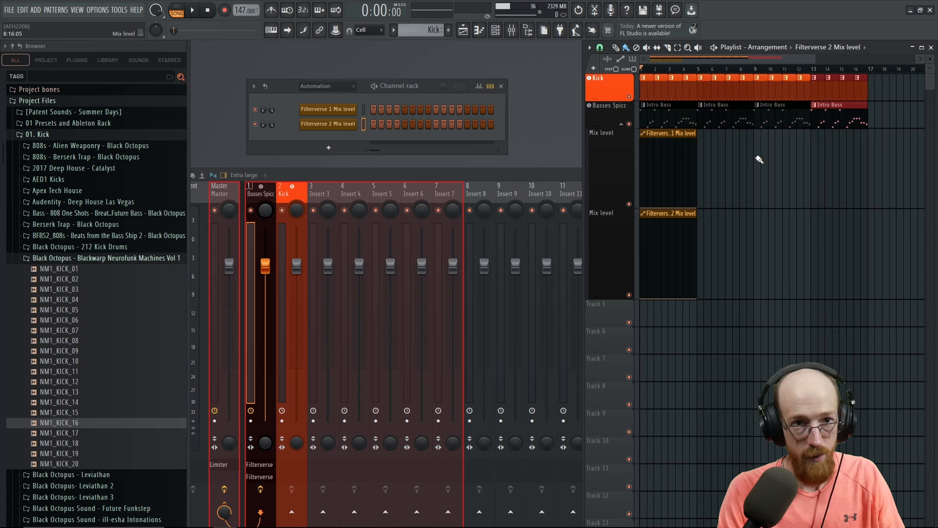
Extend both Filterverse mix level automation clips to 16 bars, ending at bar 17
left_click_drag(710, 166, 679, 229, "ctrl")
left_click_drag(696, 134, 868, 143)
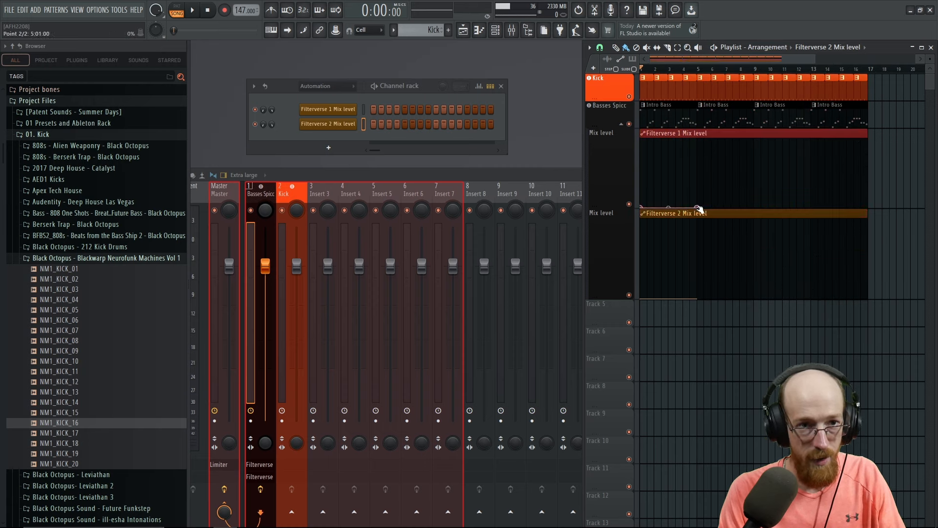
Ramp Filterverse 1's mix level from zero to full at bar 9, held to bar 17; keep Filterverse 2 near zero until bar 9, rising to just under half
left_click_drag(700, 207, 757, 133)
right_click(864, 137)
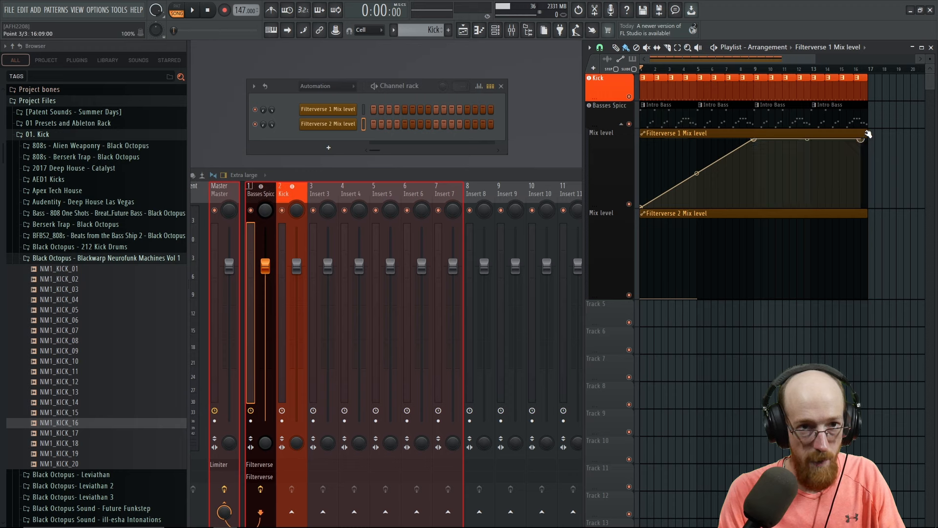
right_click(797, 298)
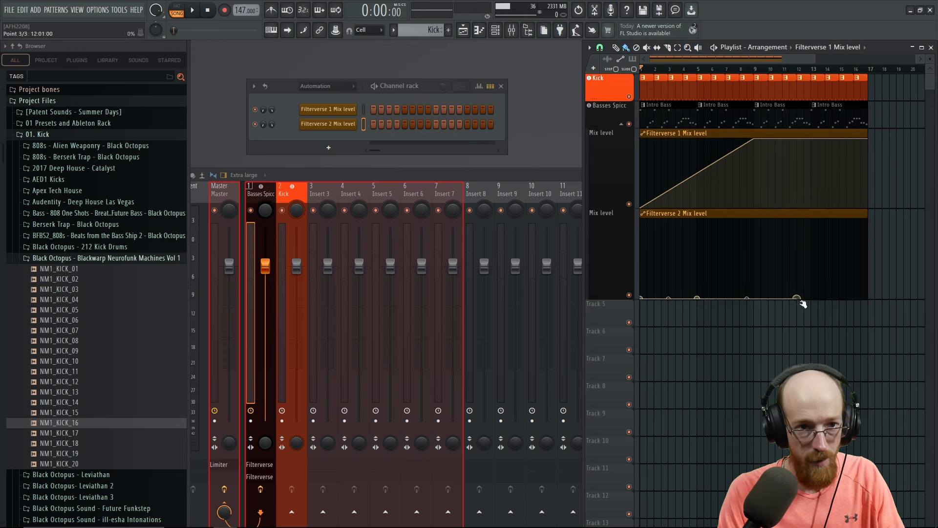
left_click_drag(803, 304, 746, 305)
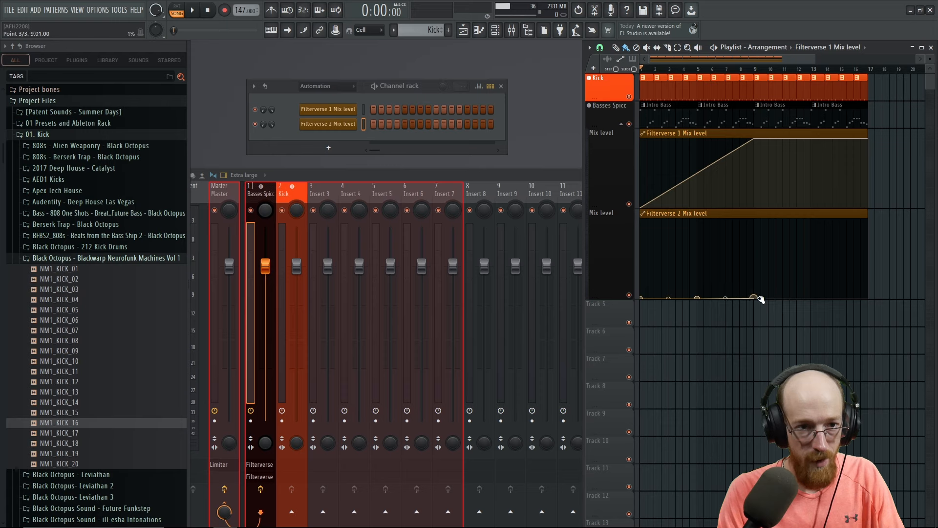
left_click_drag(771, 300, 876, 264)
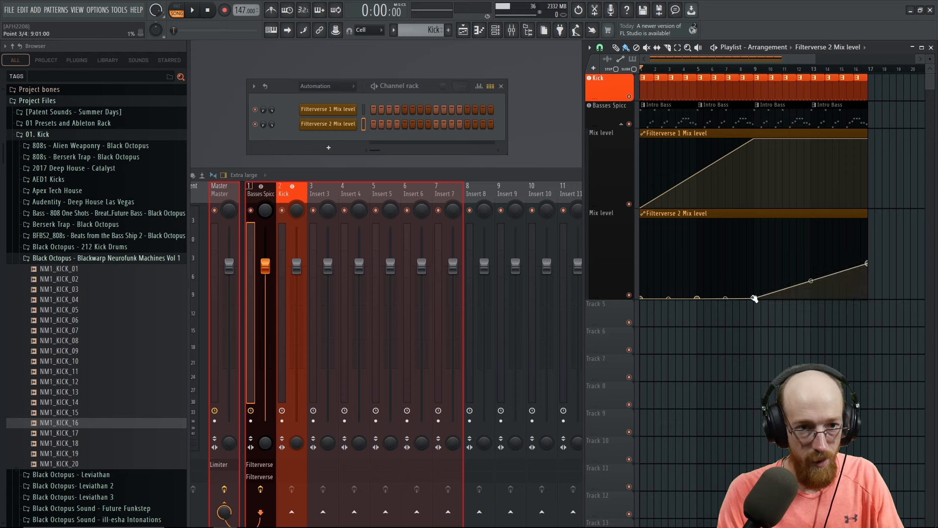
Duplicate the last two Intro Bass clips and the trailing Kick clips so the arrangement runs 24 bars, ending at bar 25
scroll(867, 133, "down", 2)
left_click_drag(855, 105, 742, 123)
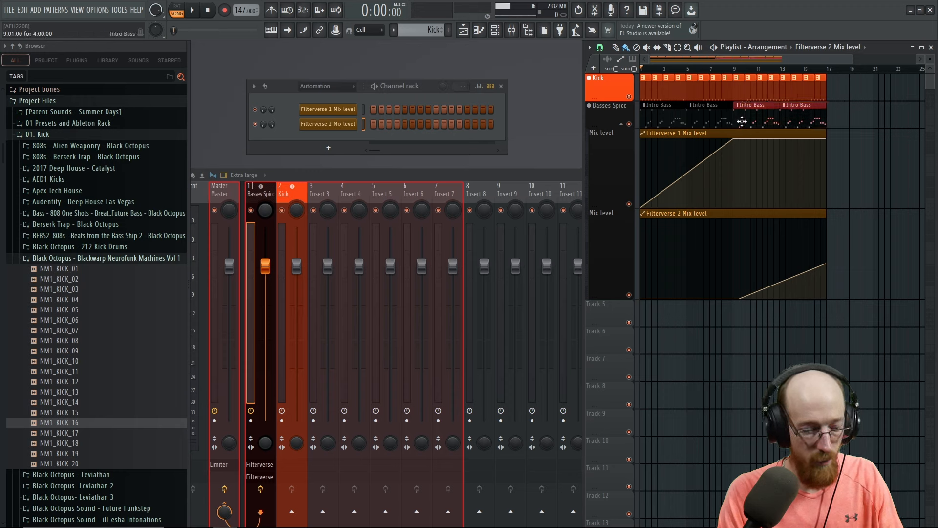
key("ctrl+b")
left_click_drag(838, 76, 785, 92)
key("ctrl+b")
key("ctrl+b")
left_click(851, 241, "ctrl")
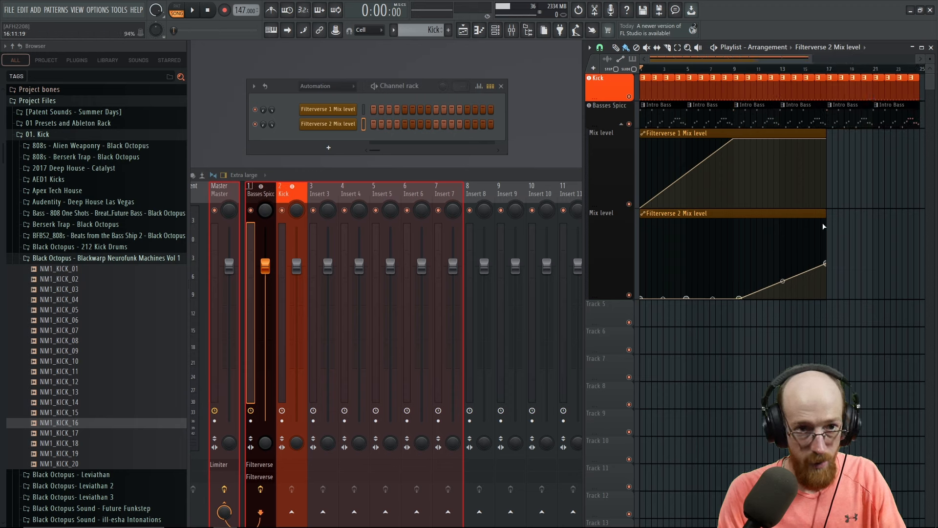
Extend both mix level automation clips and, at bar 17, jump Filterverse 2 to full and drop Filterverse 1 to zero
left_click_drag(824, 215, 882, 215)
right_click(827, 221)
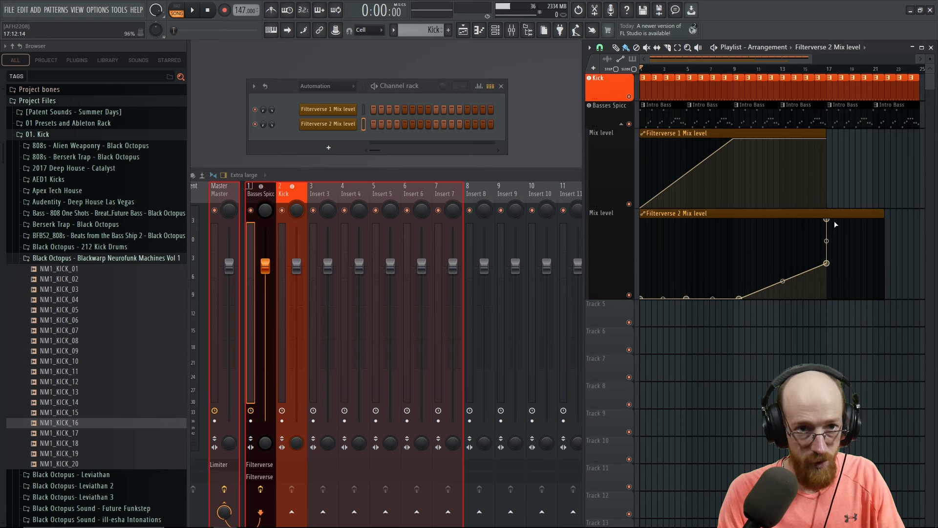
left_click_drag(829, 139, 860, 138)
right_click(827, 206)
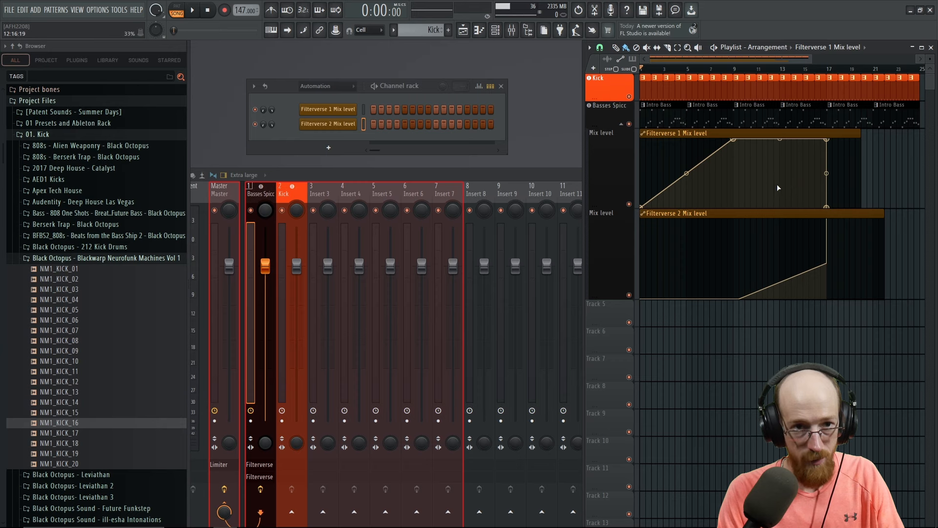
Extend the Filterverse 1 automation to about bar 26, hold zero until bar 21, and ramp up to about two thirds at bar 25
left_click_drag(818, 169, 739, 166)
left_click_drag(782, 134, 860, 138)
right_click(796, 208)
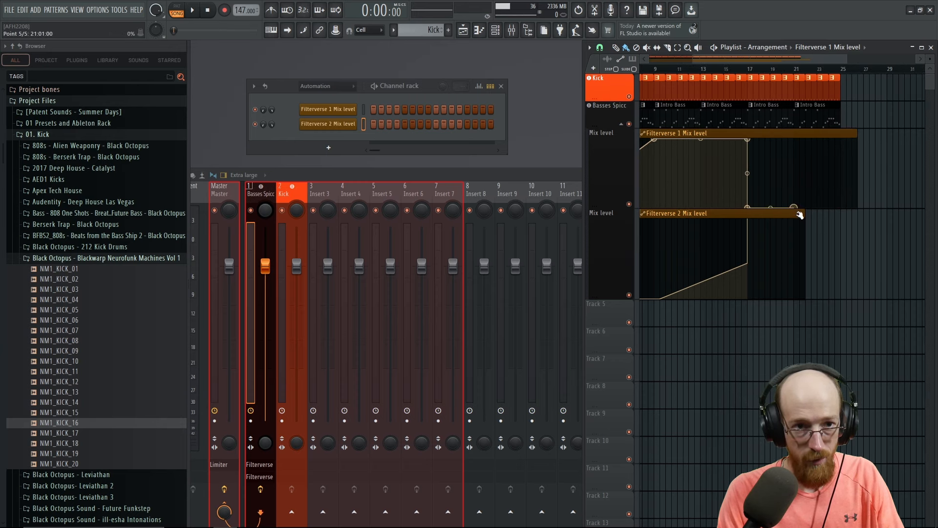
right_click(849, 172)
left_click_drag(848, 170, 840, 160)
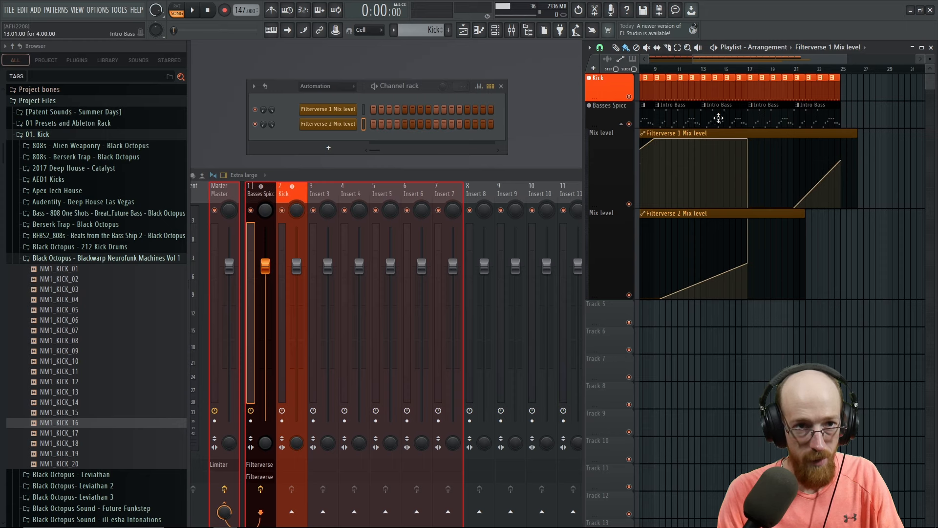
left_click_drag(719, 117, 823, 161)
scroll(645, 114, "down", 2)
scroll(645, 113, "down", 1)
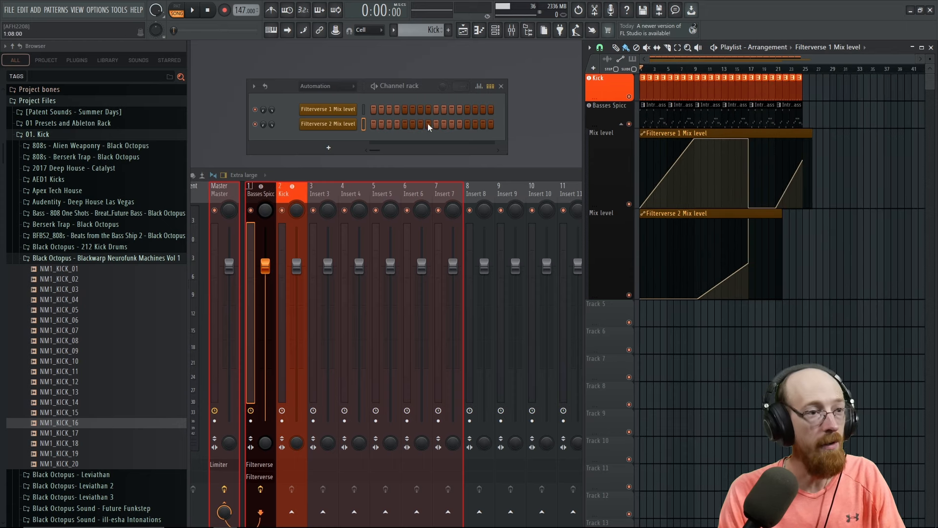
Insert Pro-Q 4 on the Kick mixer track and add a 12 dB/oct Low Cut as its first band
left_click(296, 197)
key("F8")
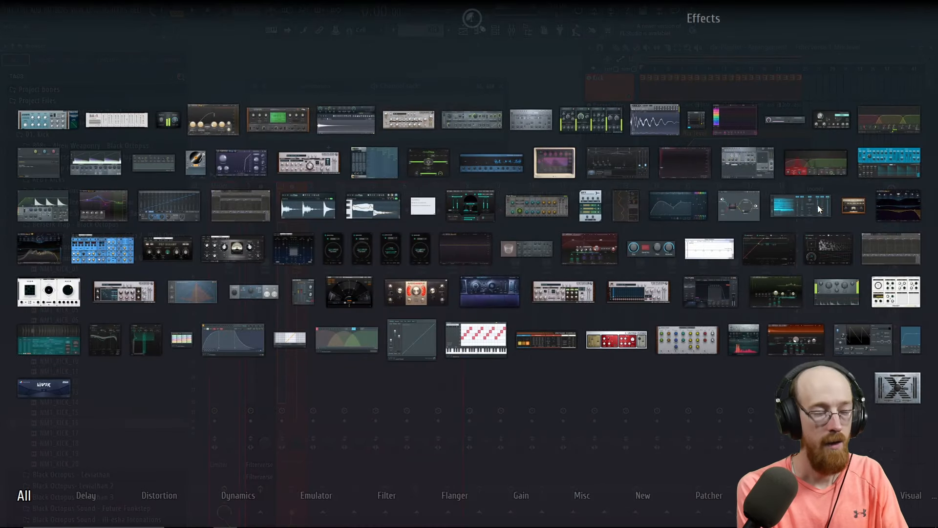
type("q")
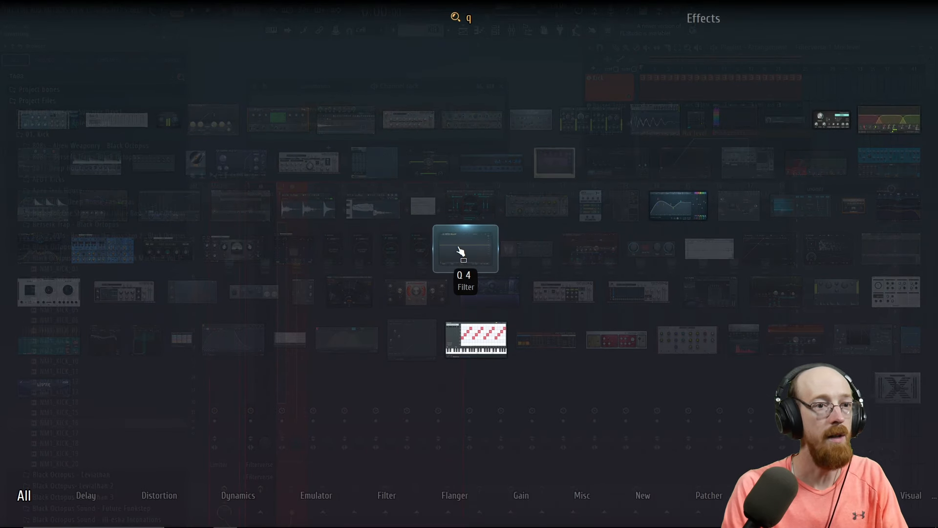
left_click_drag(461, 256, 432, 274)
left_click_drag(789, 127, 662, 83)
left_click_drag(775, 247, 763, 249)
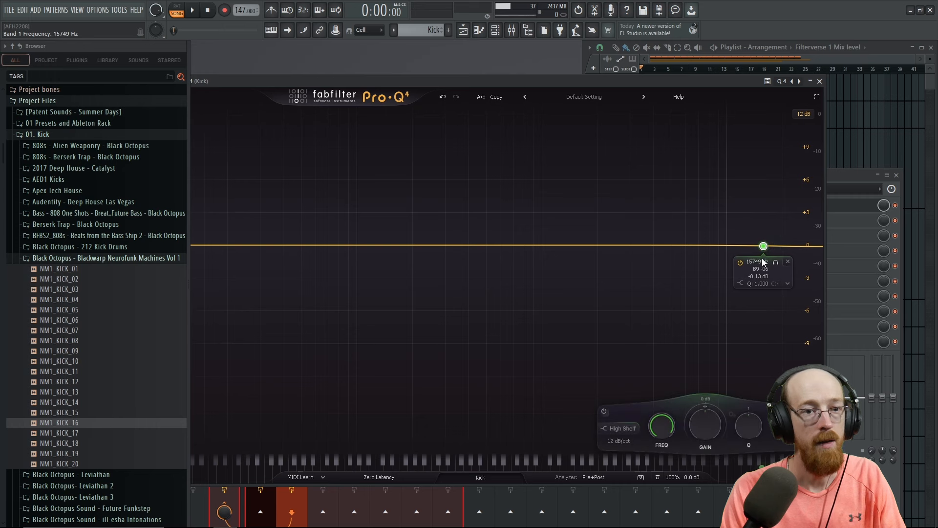
mouse_move(740, 282)
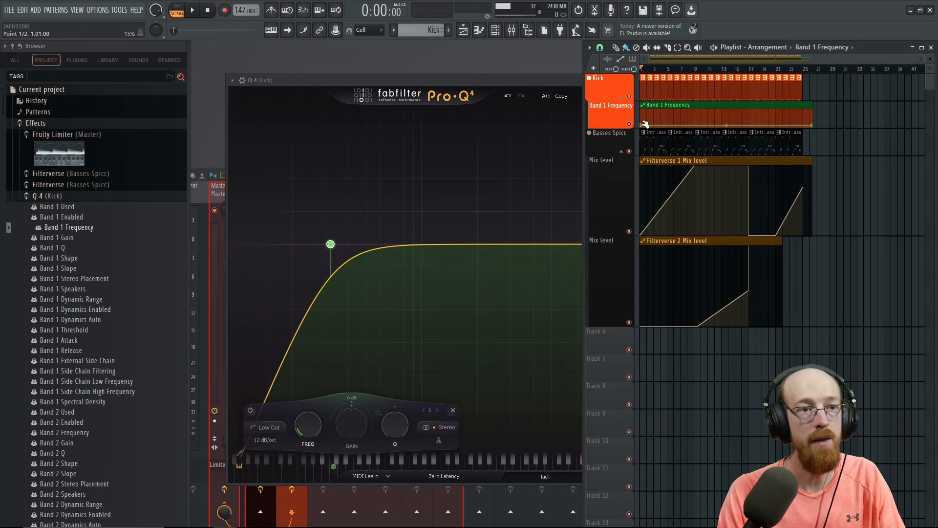
Shape the Band 1 Frequency automation to fall gradually until bar 17, drop to minimum and hold until about bar 25, and close the equalizer
left_click_drag(643, 125, 747, 120)
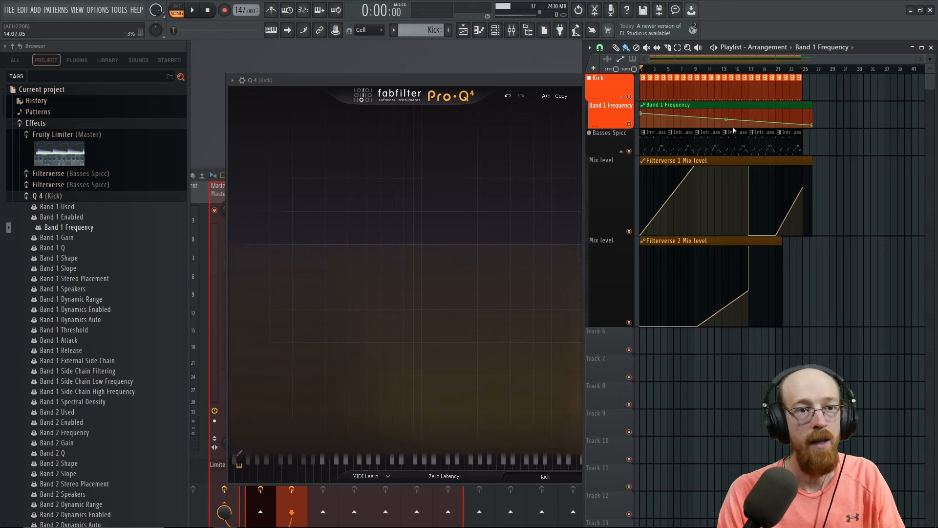
mouse_move(750, 128)
left_mouse_down()
mouse_move(754, 122)
mouse_move(748, 136)
left_mouse_up()
left_click_drag(810, 126, 805, 133)
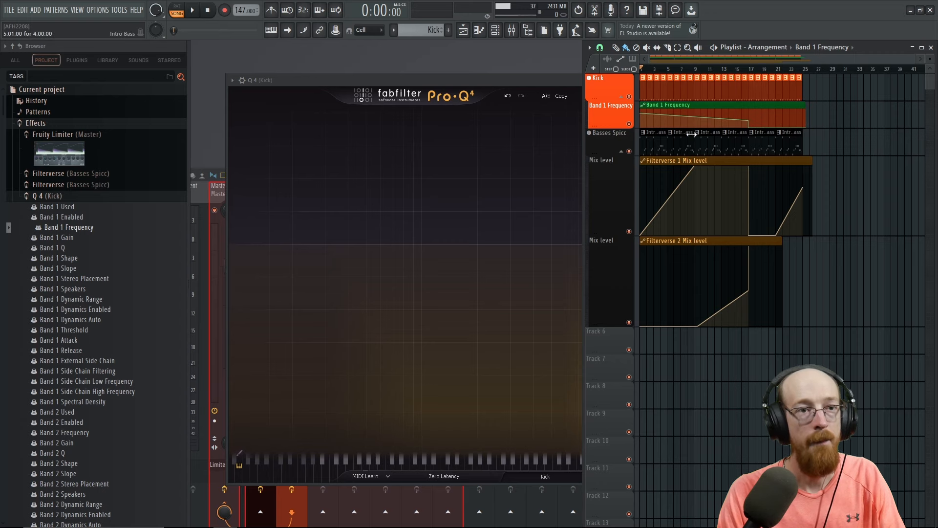
left_click(537, 82)
left_click(894, 79)
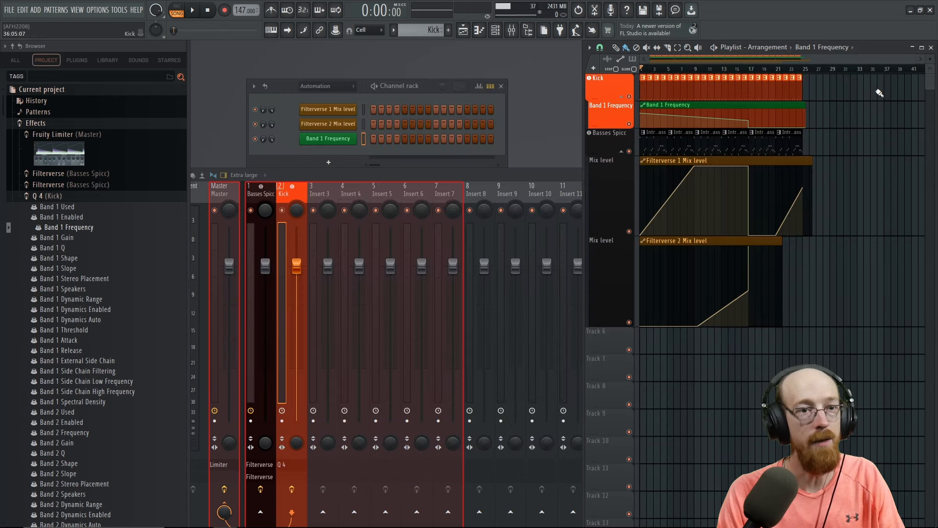
Load Filterverse into the second effect slot of the Kick mixer track
left_click(550, 178)
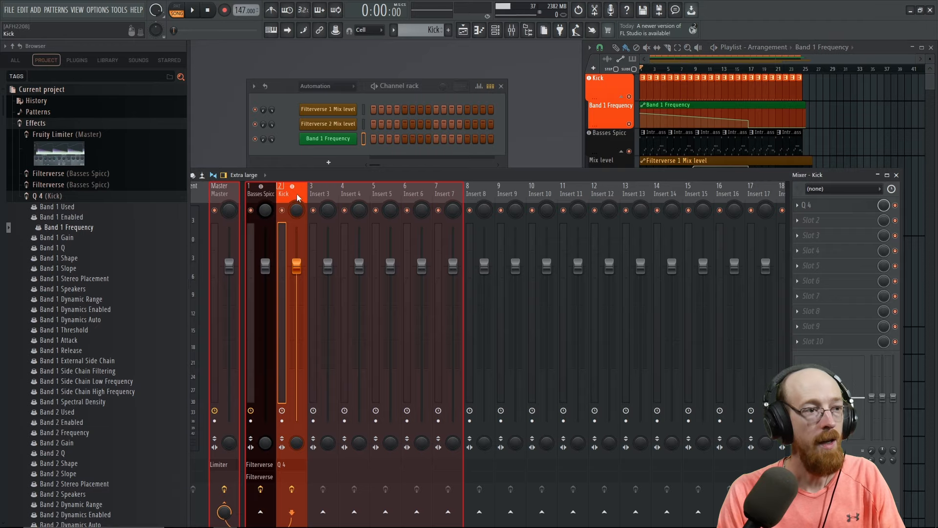
left_click(268, 198)
left_click(291, 193)
left_click(263, 198)
left_click(292, 193)
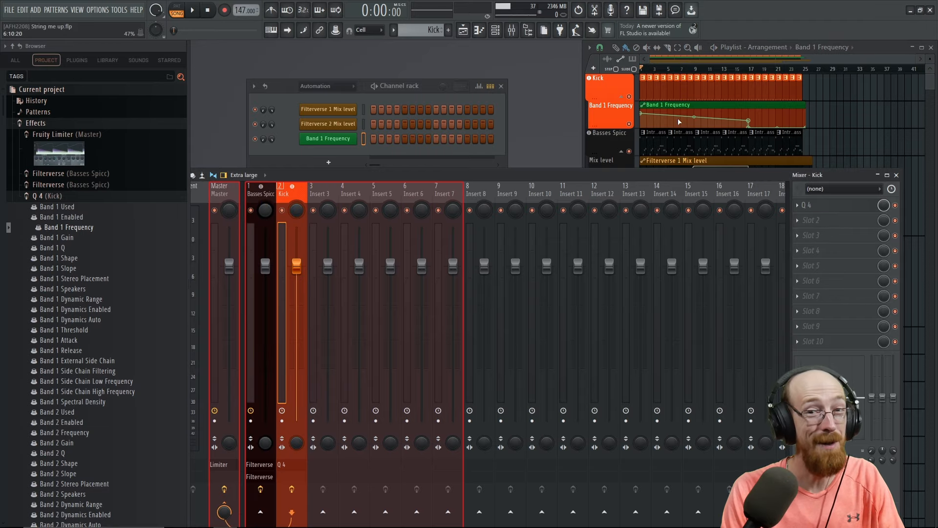
left_click(835, 224)
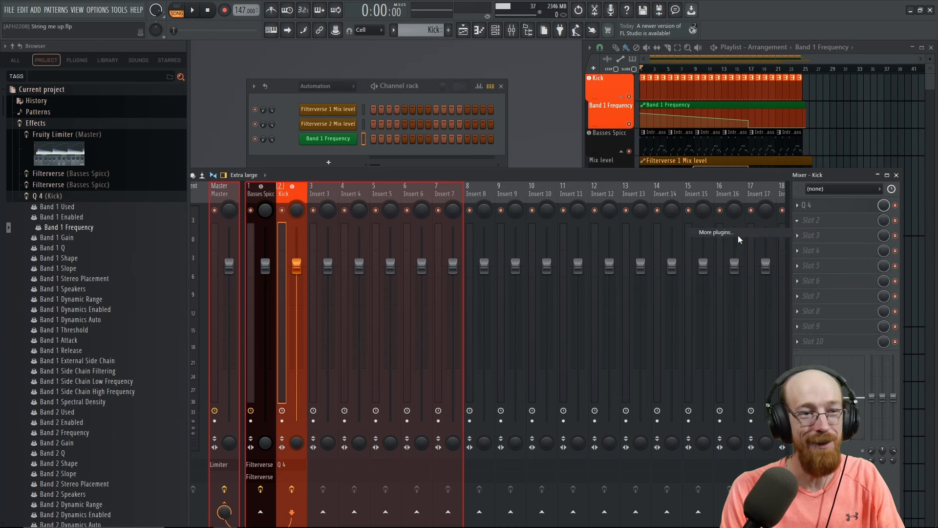
left_click(738, 233)
left_click(459, 510)
type("filterv")
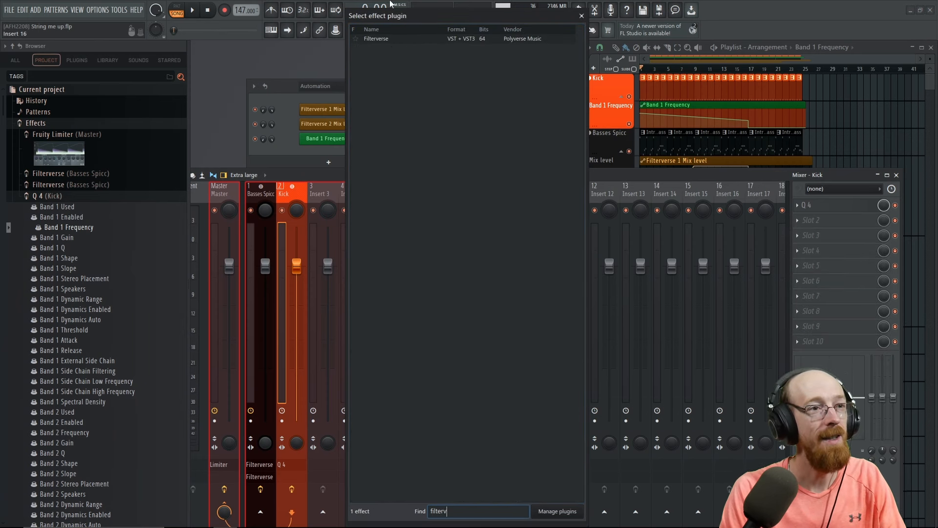
double_click(394, 39)
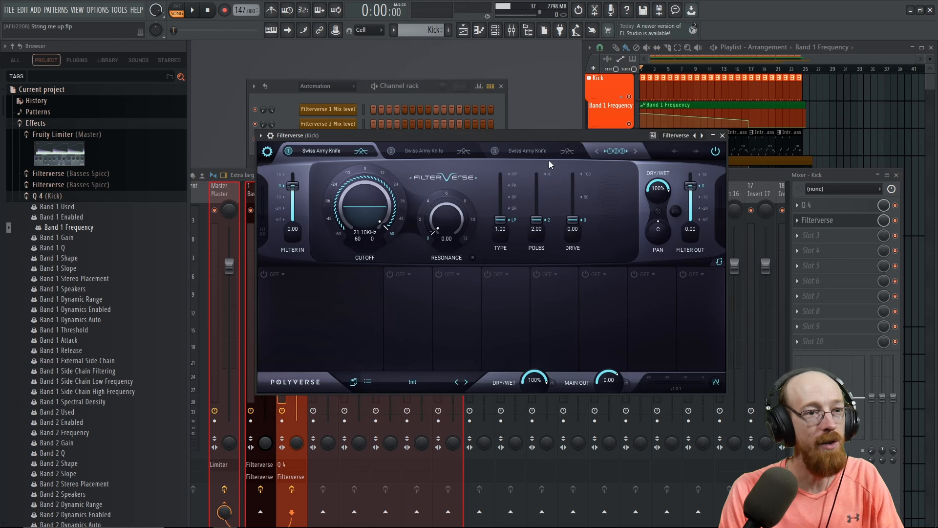
Set the first filter stage of the Kick's Filterverse to the Space type
left_click(452, 156)
left_click(322, 151)
left_click(330, 151)
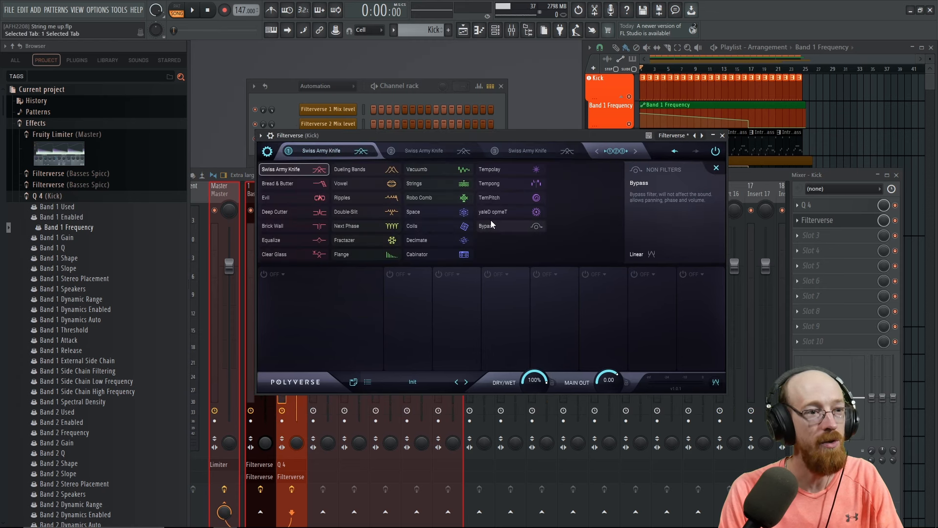
left_click(433, 208)
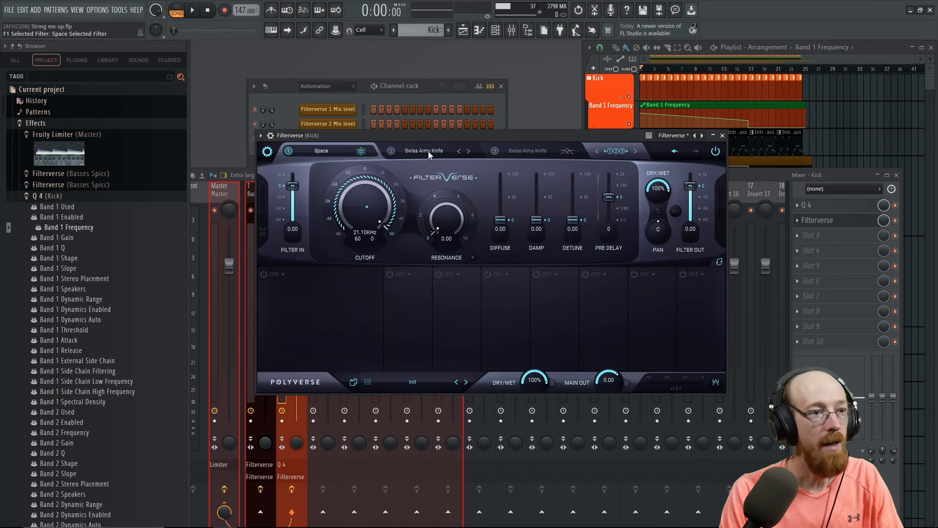
Select the Kick pattern and play it in pattern mode, keeping the Filterverse window in view
left_click_drag(440, 135, 651, 200)
left_click(653, 92)
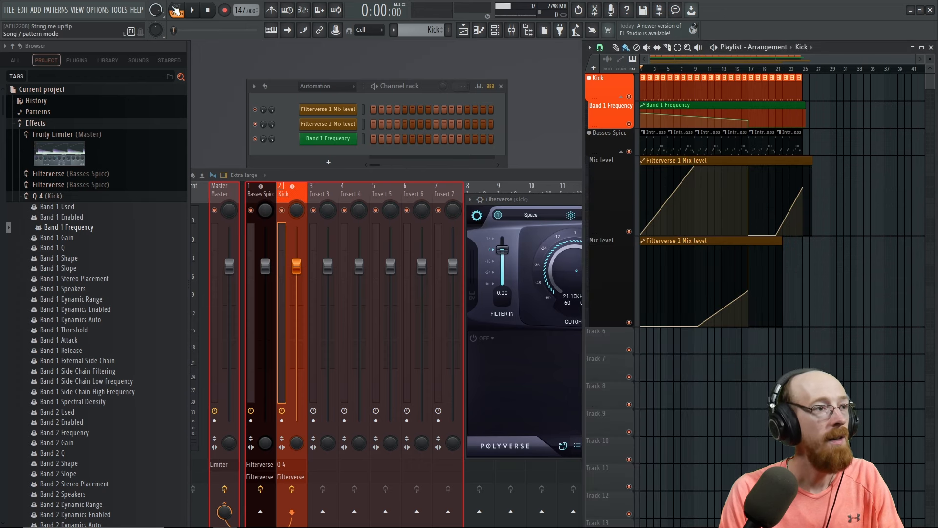
left_click(176, 10)
left_click(192, 9)
left_click_drag(513, 200, 302, 131)
Set the Space filter's cutoff to 311.9 Hz, diffuse to 45.7, damp to 55.2 and resonance to 9.24
left_click_drag(371, 256, 371, 263)
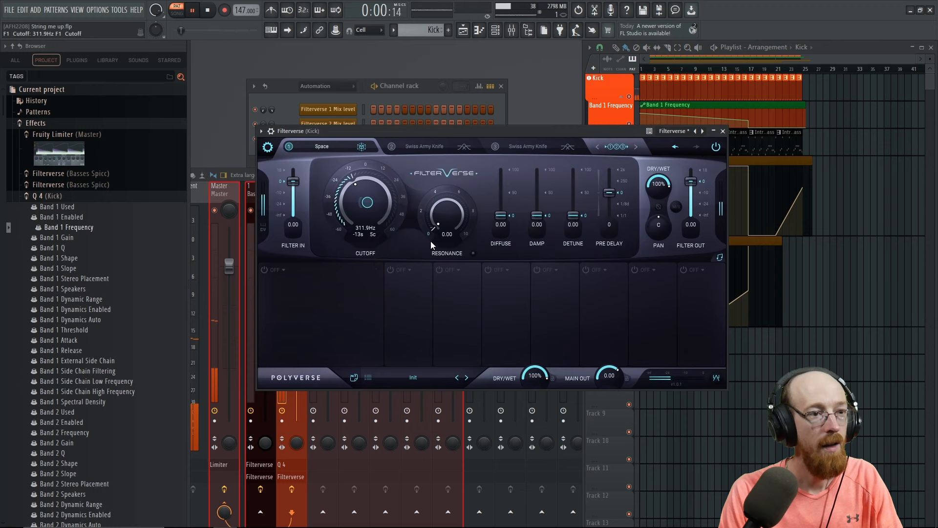
left_click_drag(501, 215, 500, 191)
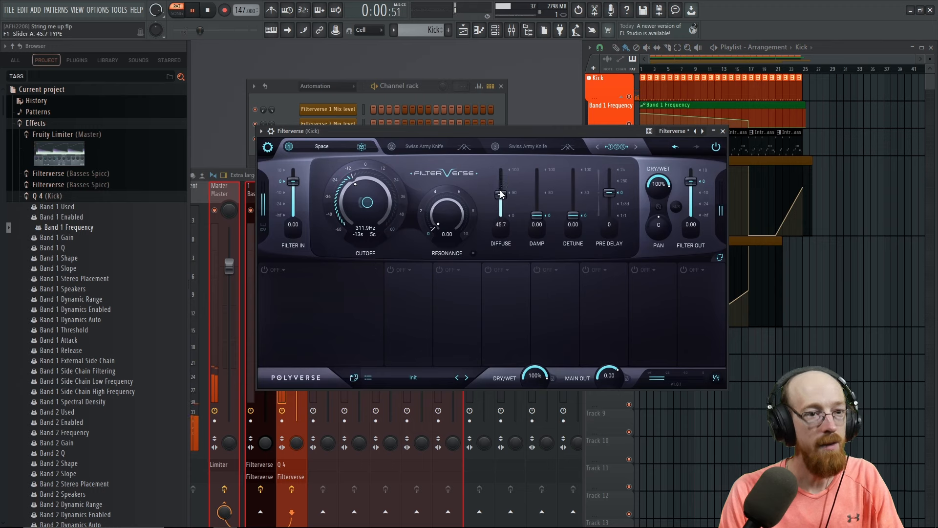
left_click_drag(537, 215, 537, 194)
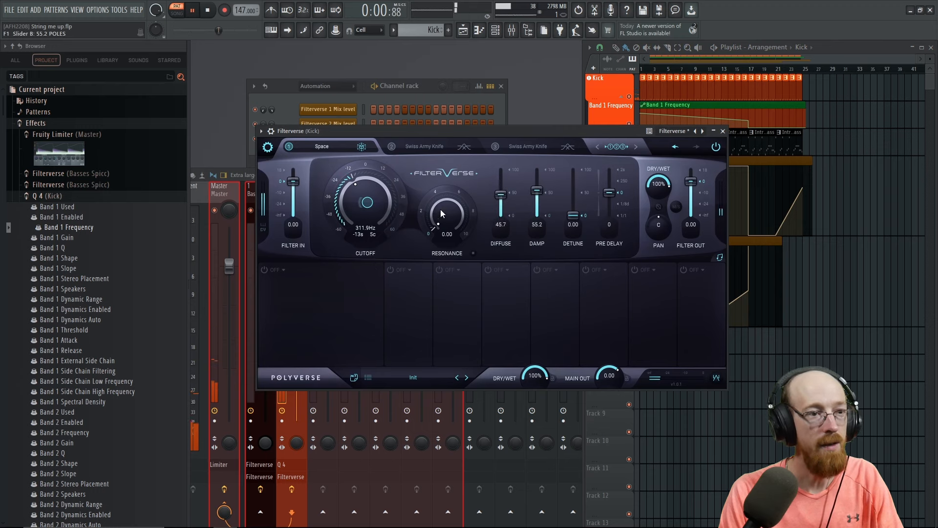
left_click_drag(441, 213, 444, 168)
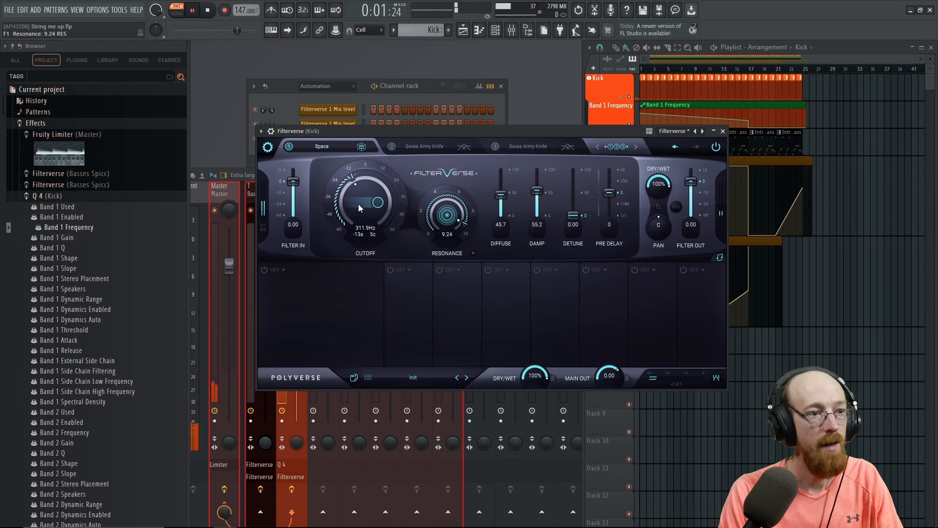
Lower the Space filter's cutoff to 30.55 Hz, and set damp to 73.3 and diffuse to 89.5
mouse_move(359, 204)
left_mouse_down()
mouse_move(367, 139)
mouse_move(366, 201)
left_mouse_up()
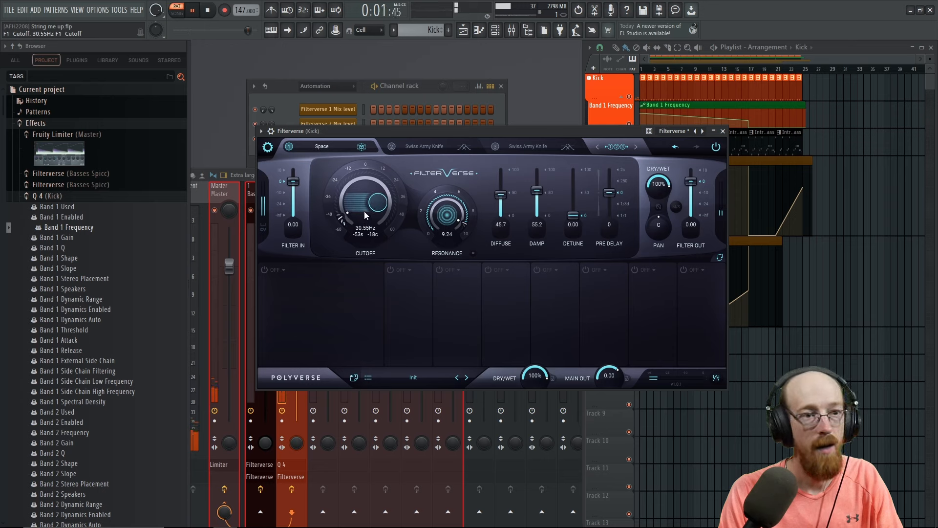
left_click_drag(537, 191, 537, 207)
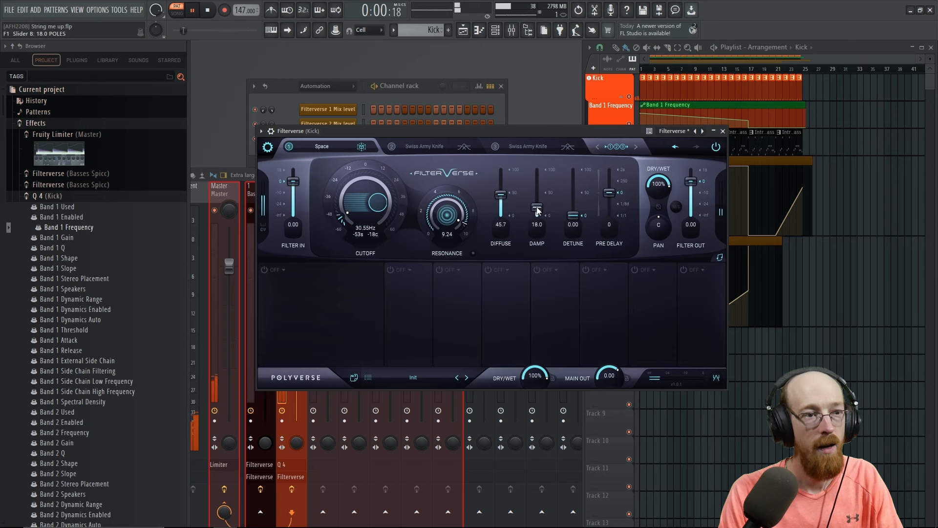
left_click_drag(540, 171, 503, 176)
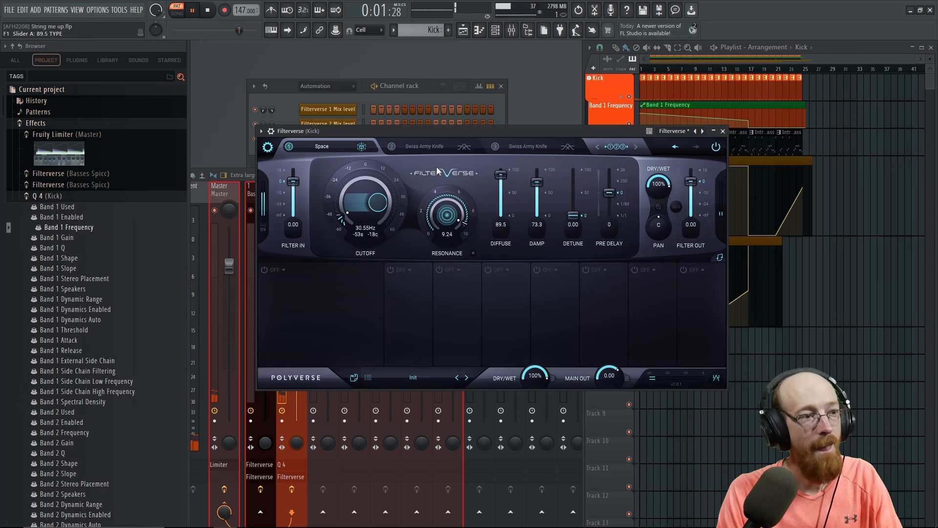
Stop playback and return from the Filterverse window to the Kick track's effect slots in the mixer
key("space")
left_click(722, 131)
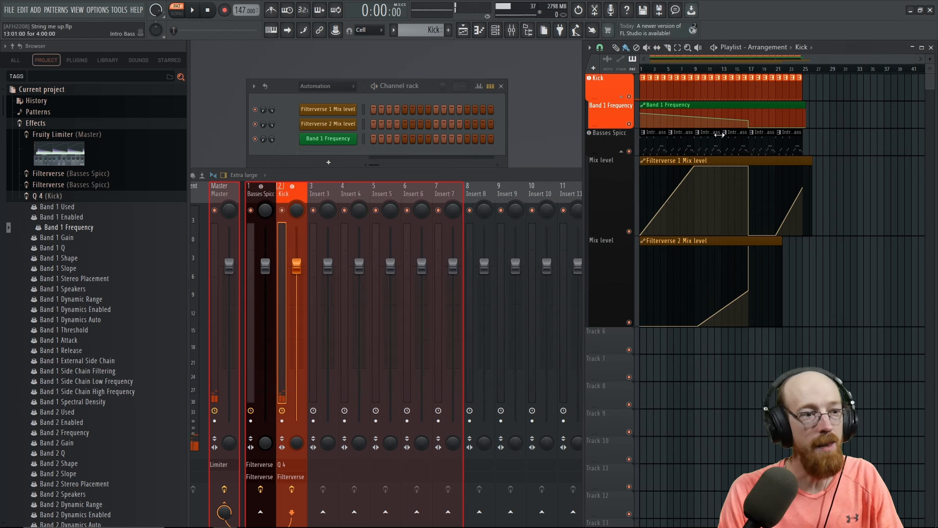
left_click(489, 172)
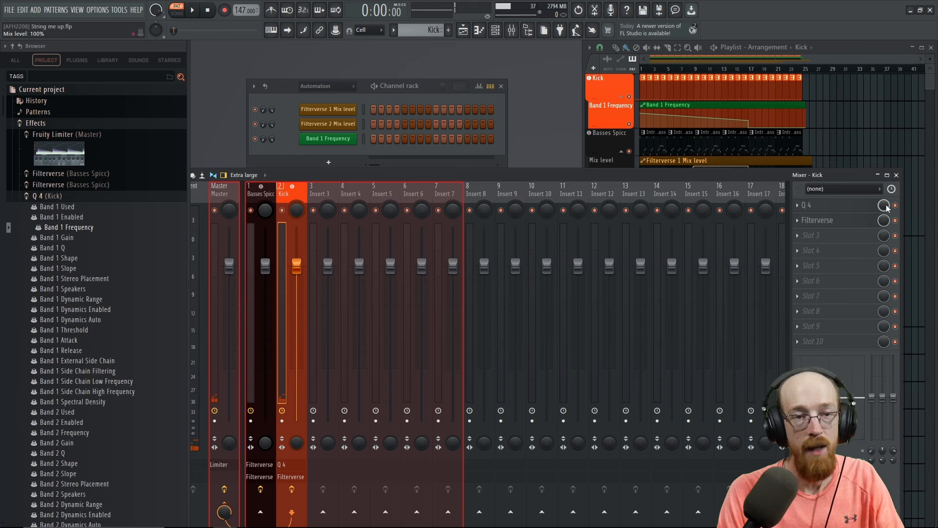
Move Filterverse ahead of Q 4 in the Kick track's effect chain and briefly play the result
left_click_drag(820, 222, 822, 207)
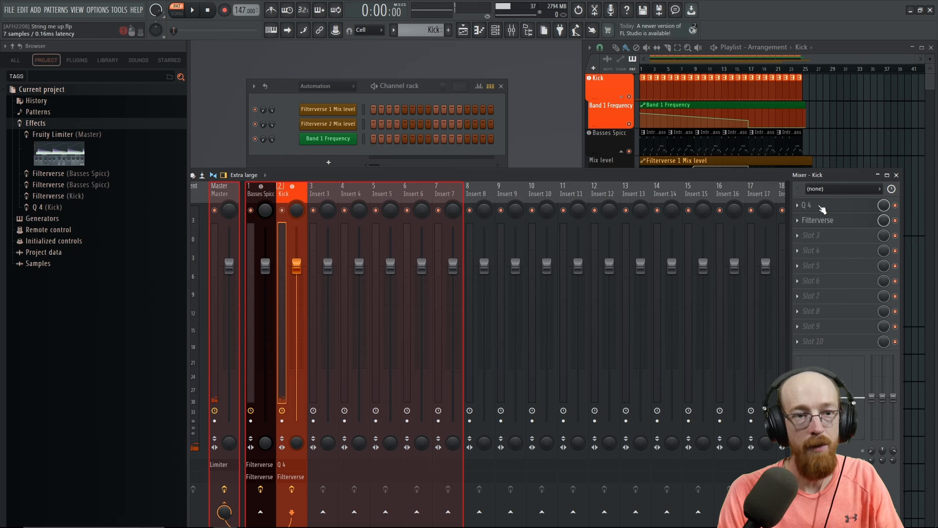
key("space")
key("space")
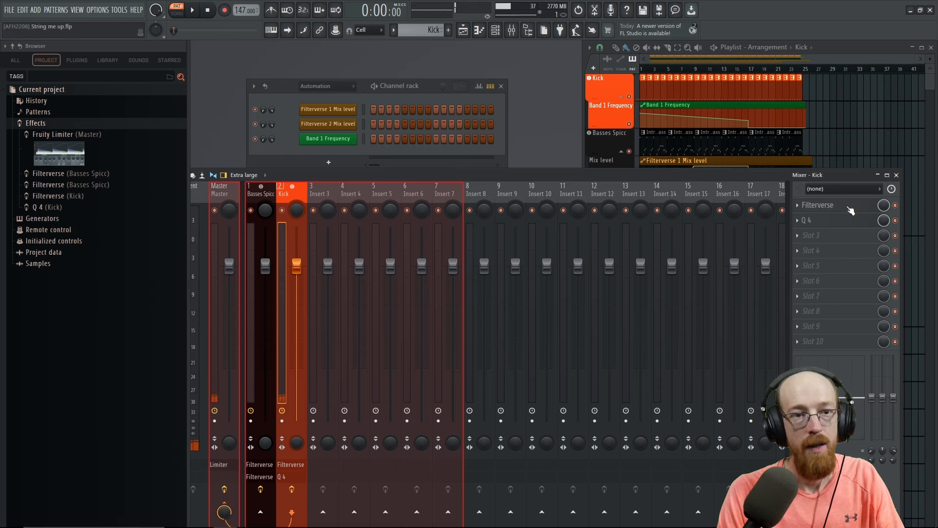
Create an automation clip for the Kick Filterverse's mix level, falling from full to zero around bar 17 and staying at zero
right_click(883, 207)
key("c")
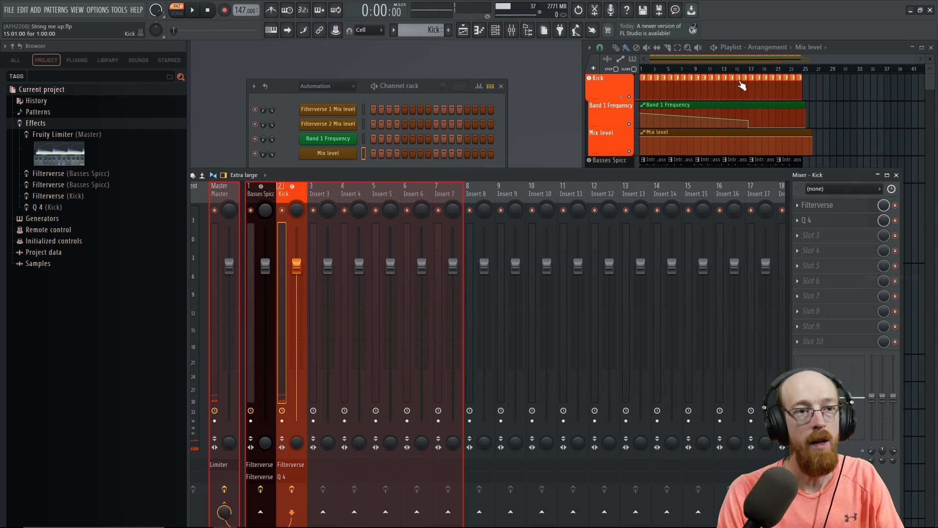
right_click(750, 139)
left_click_drag(751, 137, 755, 156)
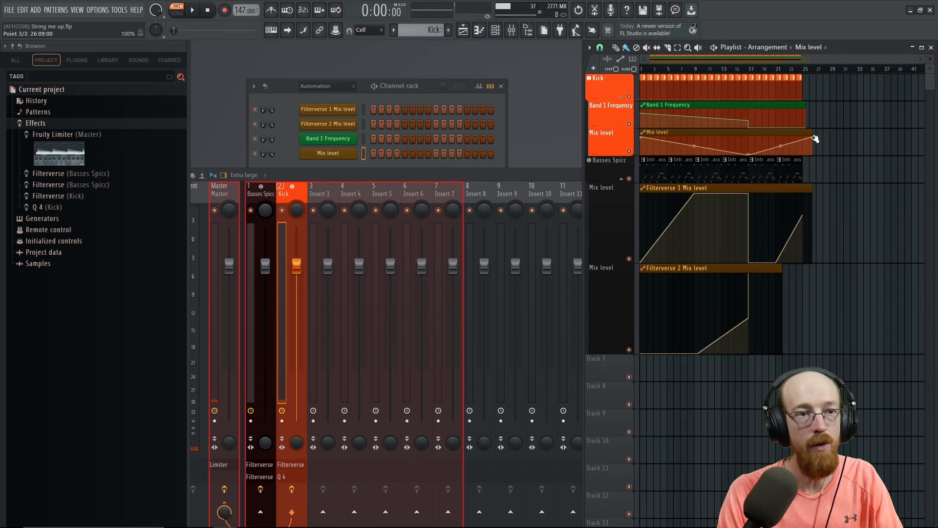
left_click_drag(812, 138, 807, 161)
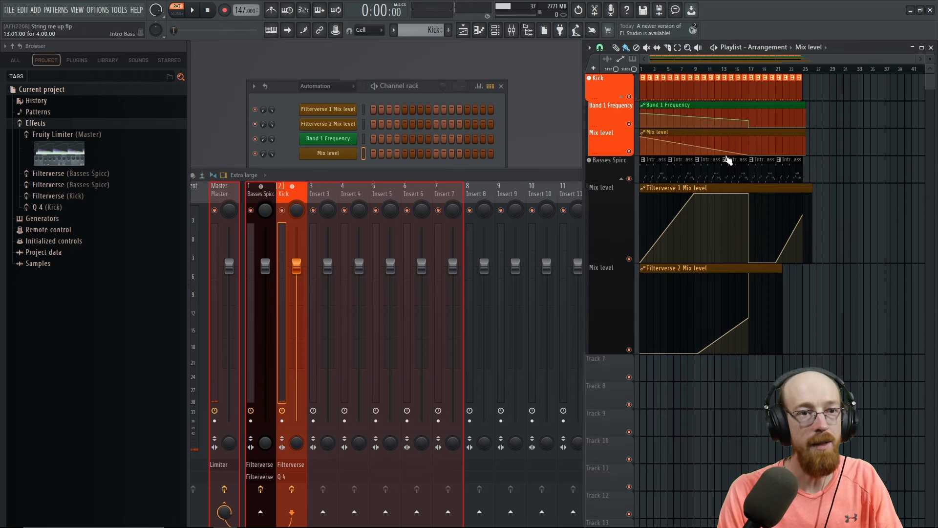
Rename the Kick track's Filterverse effect as Filterverse Reverb
left_click(528, 172)
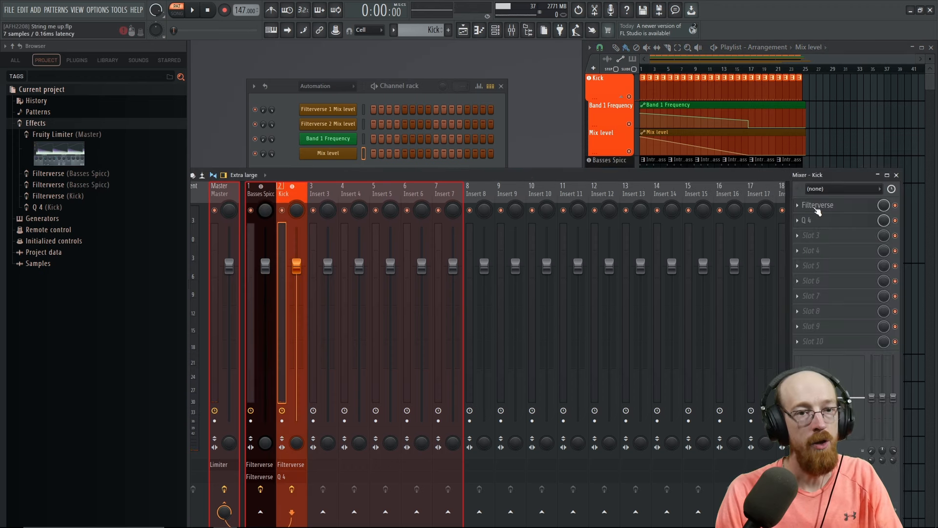
key("F2")
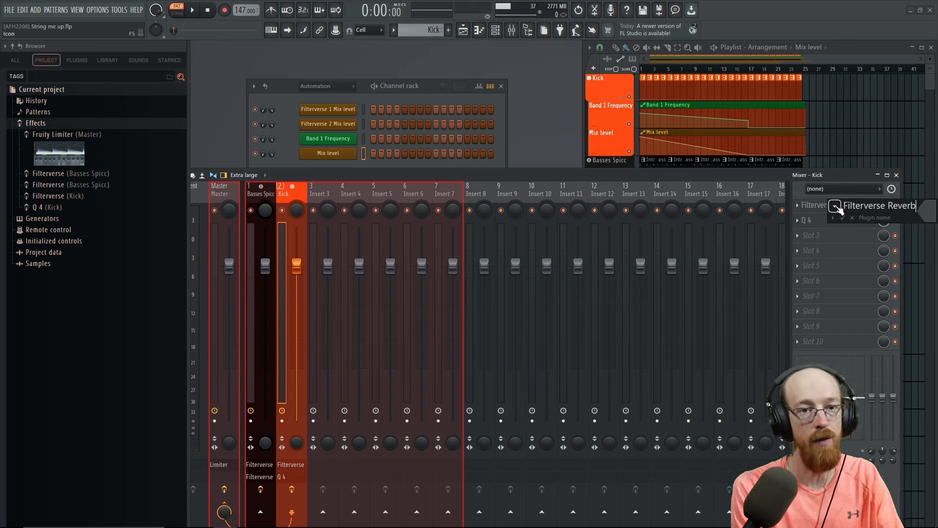
key("Return")
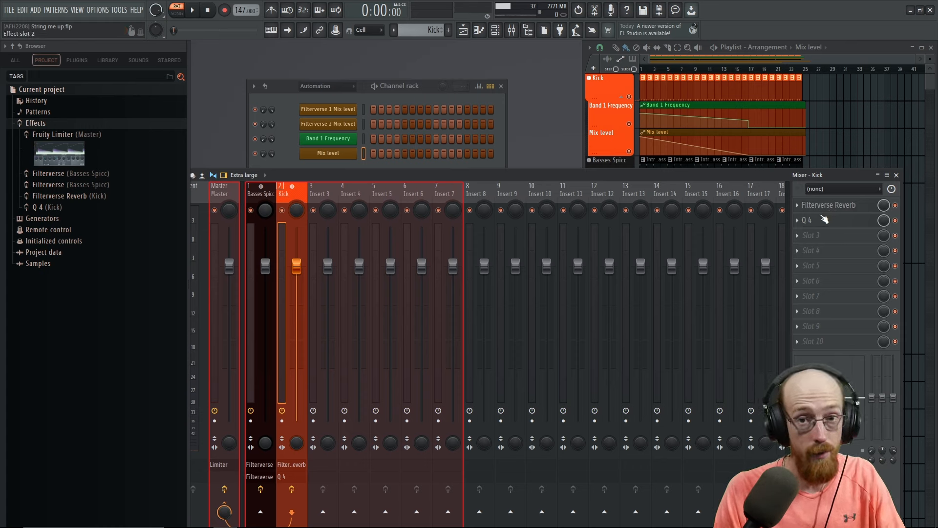
Play the arrangement from the start through the transition at bar 17, then stop and inspect the Kick clips there
left_click(258, 197)
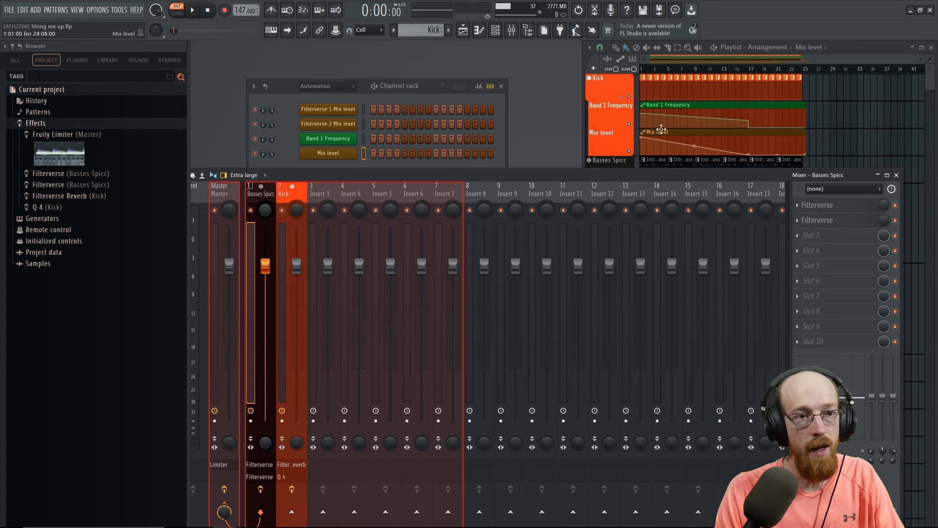
scroll(662, 81, "down", 2)
left_click(913, 197)
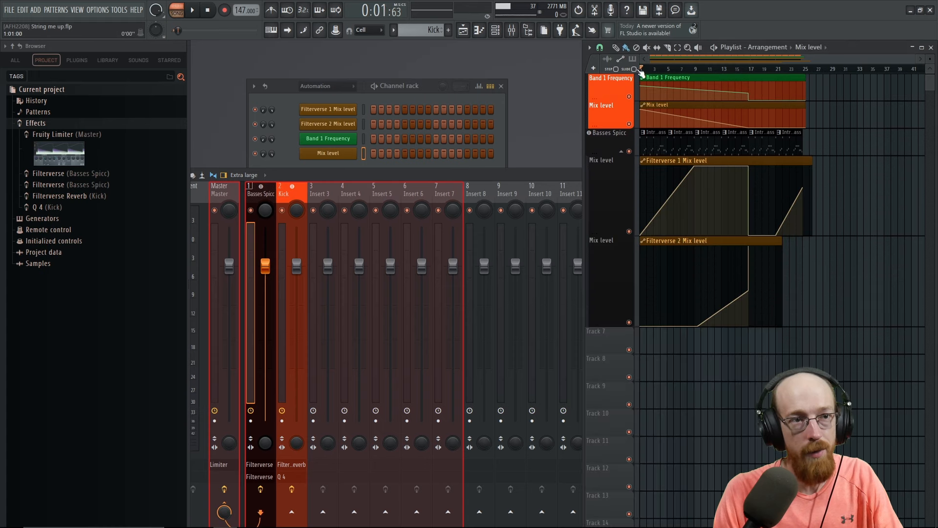
key("space")
scroll(890, 175, "up", 1)
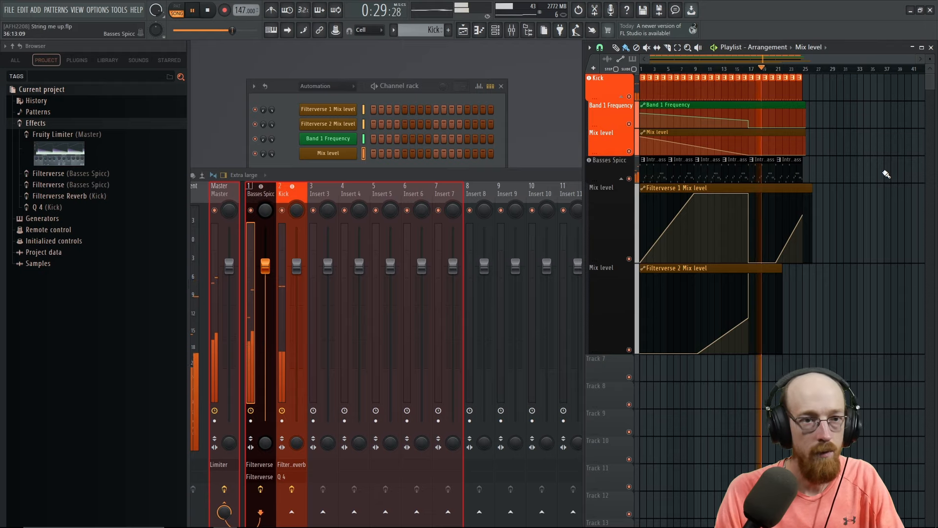
scroll(769, 105, "up", 5)
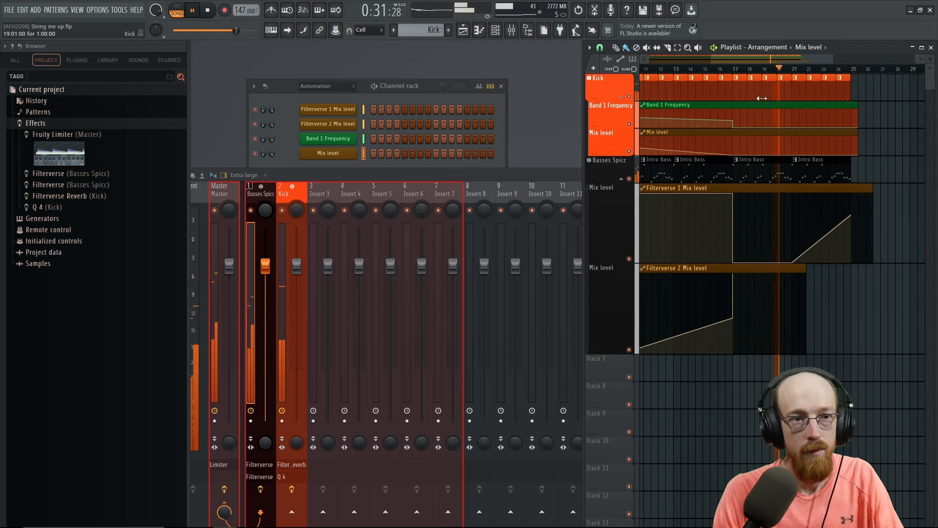
key("space")
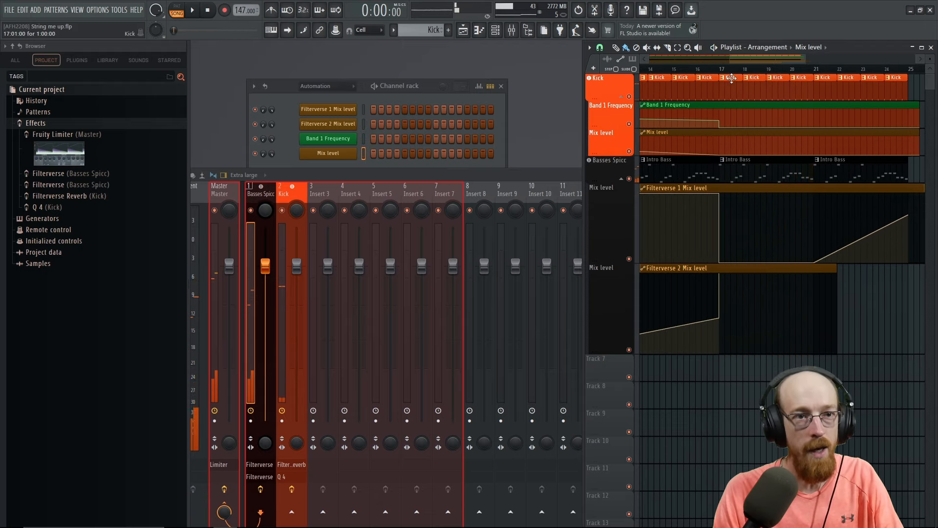
scroll(736, 114, "down", 5)
scroll(734, 113, "down", 1)
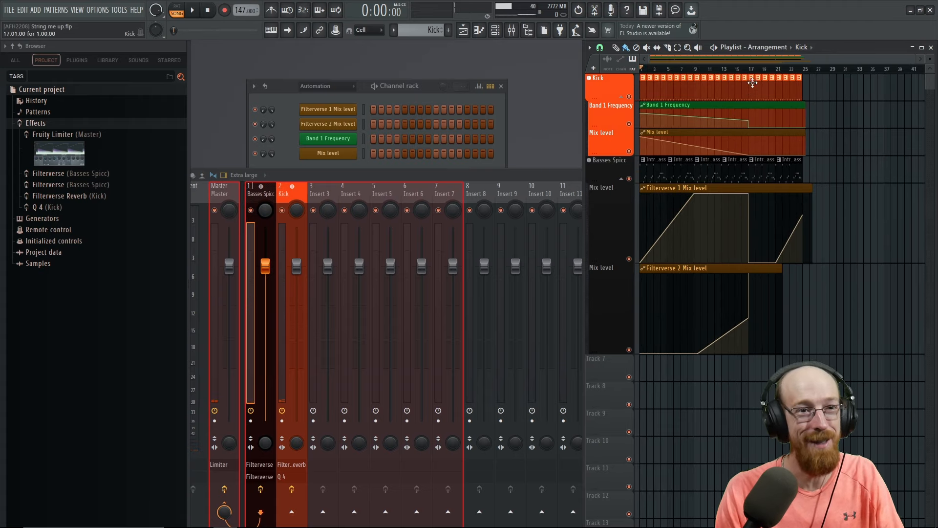
scroll(753, 83, "up", 3)
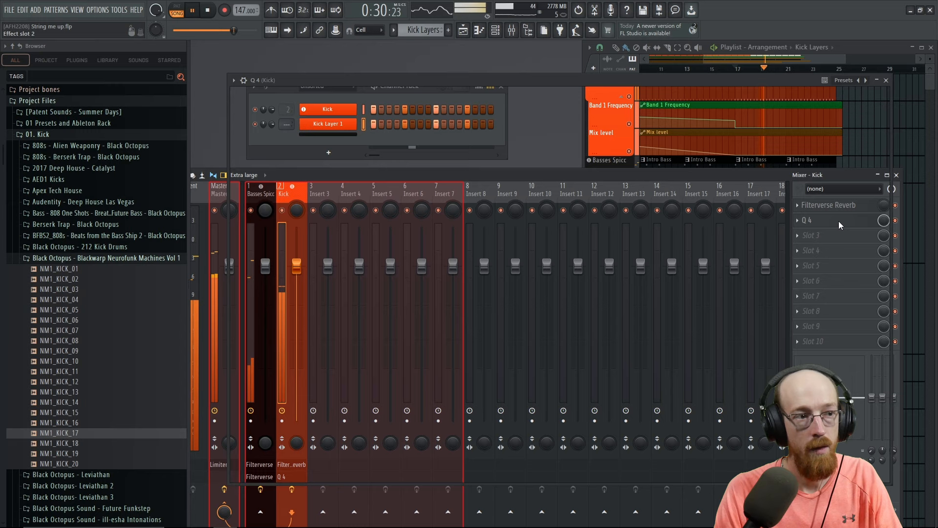
Check the Kick track's Q 4 spectrum during playback, then close the equalizer and stop
left_click(839, 221)
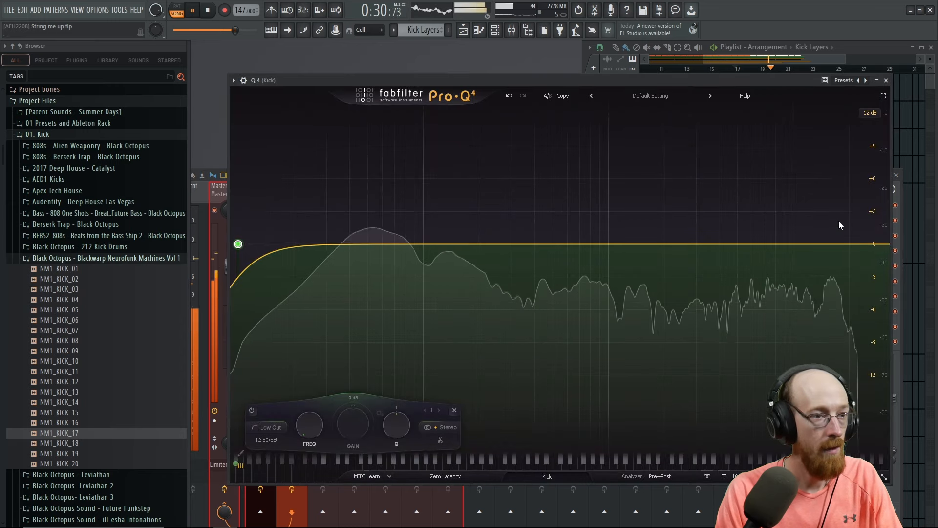
left_click(887, 80)
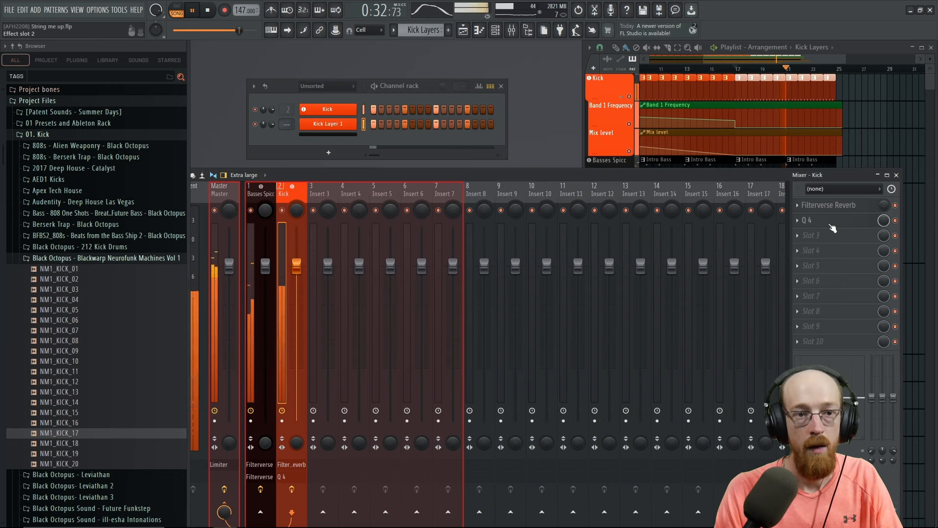
key("space")
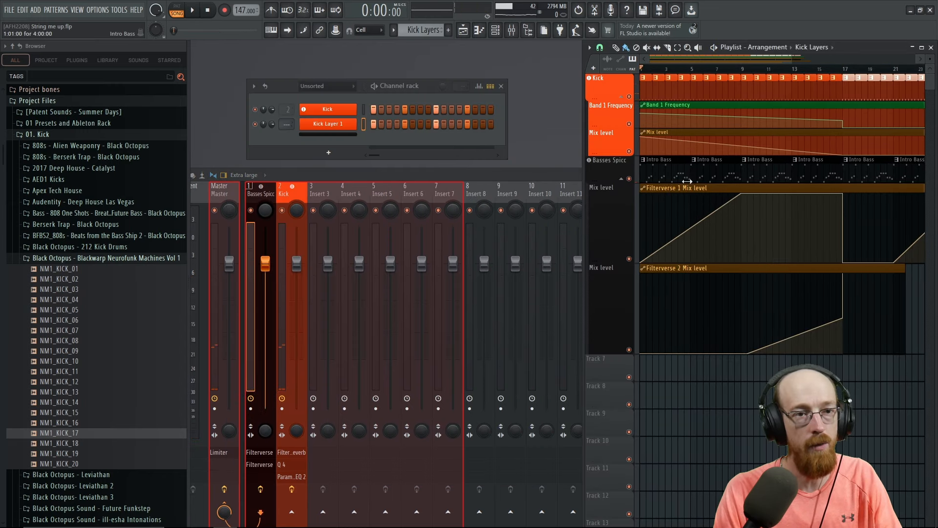
Select the first four Intro Bass clips on the Basses Spicc track, covering bars 1 to 16
left_click_drag(662, 171, 824, 178)
left_click(806, 176, "ctrl")
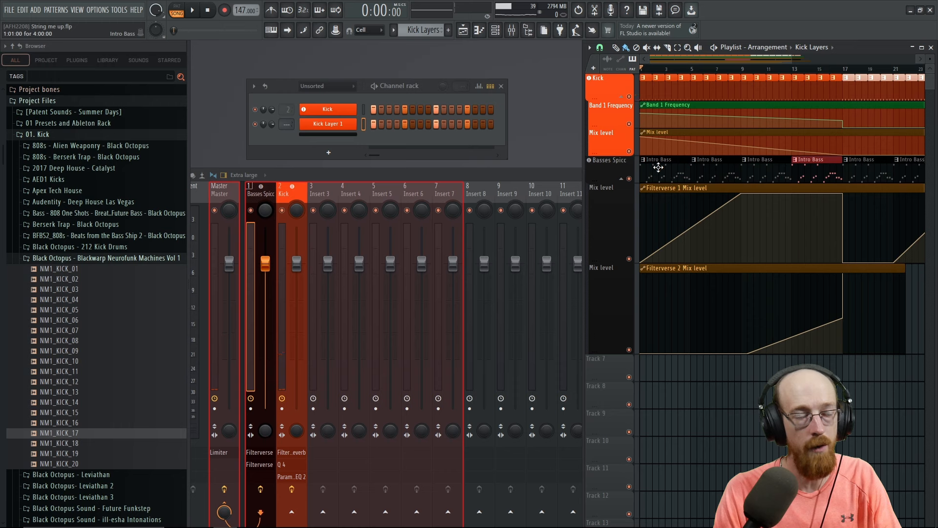
left_click_drag(658, 167, 822, 179)
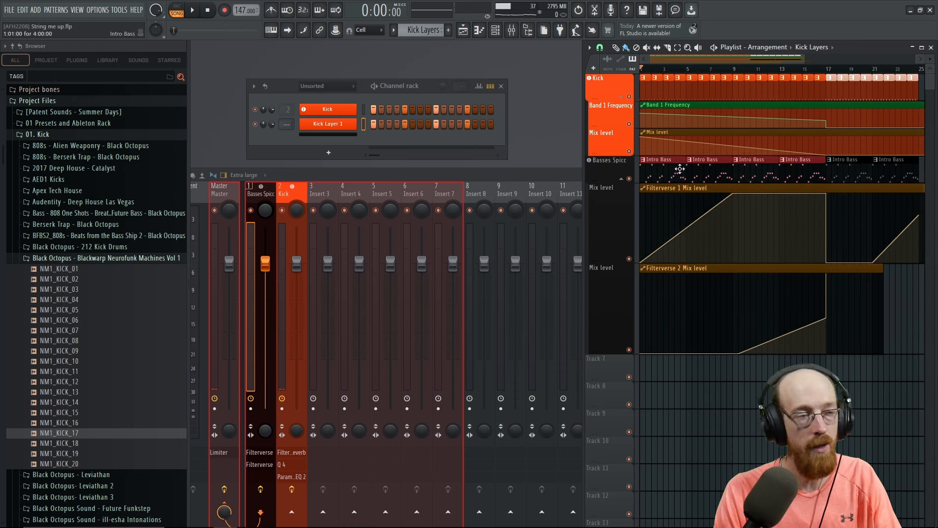
Copy the Intro Bass notes from the Basses Spicc channel, clone that channel and route the clone to mixer insert 3
left_click(669, 172)
right_click(344, 119)
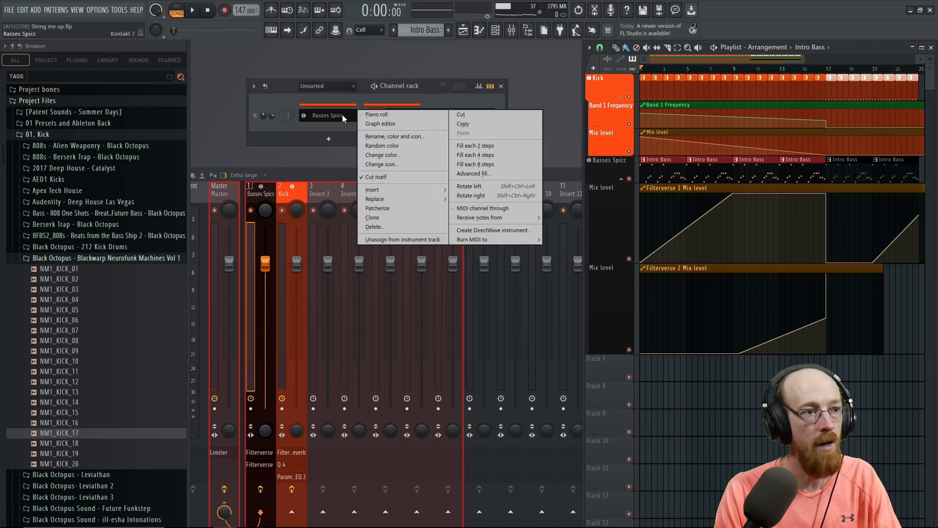
left_click(466, 124)
right_click(327, 118)
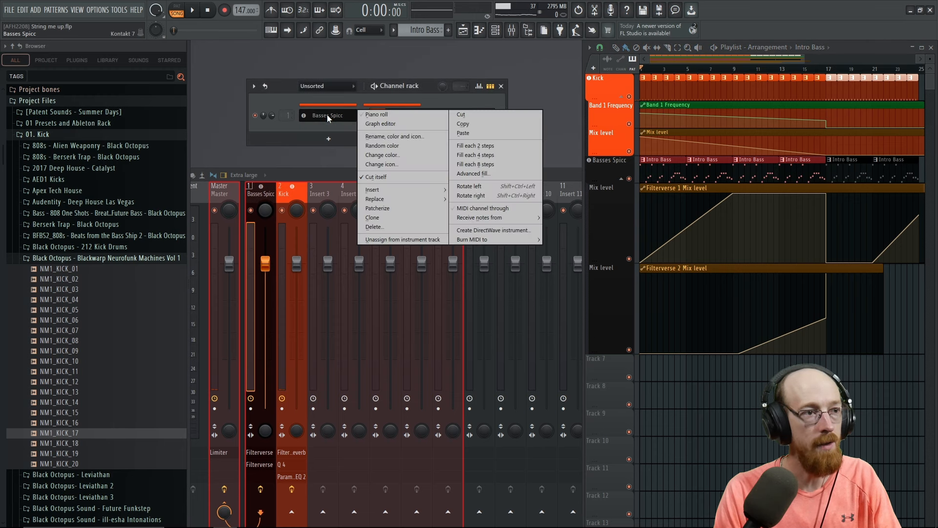
left_click(372, 217)
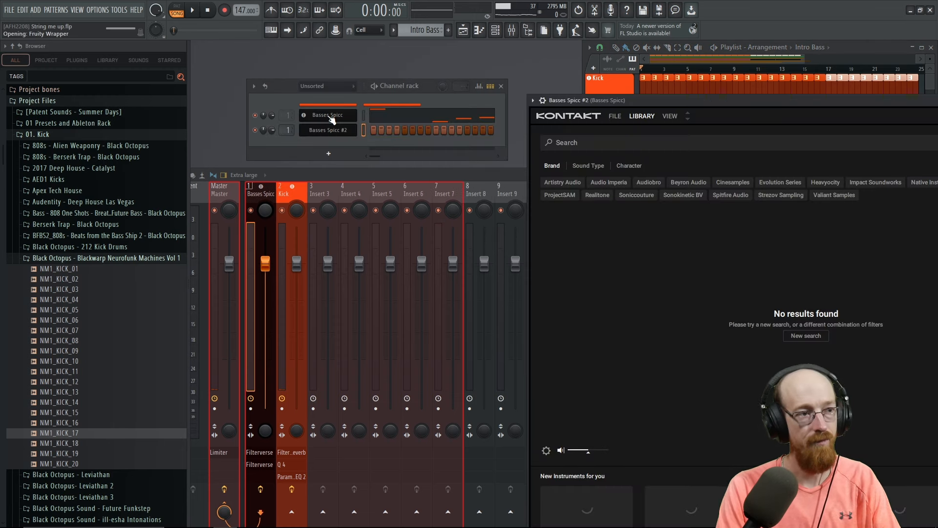
scroll(289, 130, "up", 2)
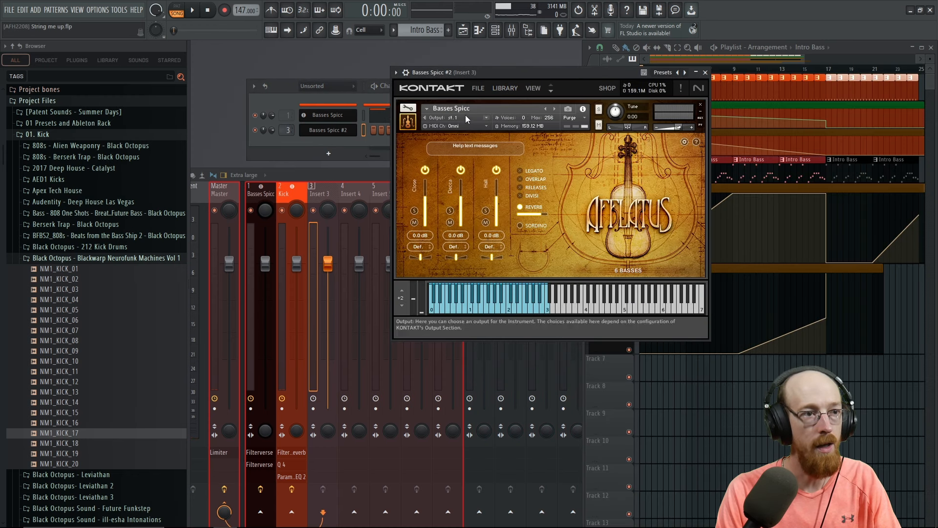
Switch the cloned channel's Kontakt instrument to First Chair Bass Pizz, auditioning First Chair Bass Leg and then the pizzicato notes
left_click(555, 108)
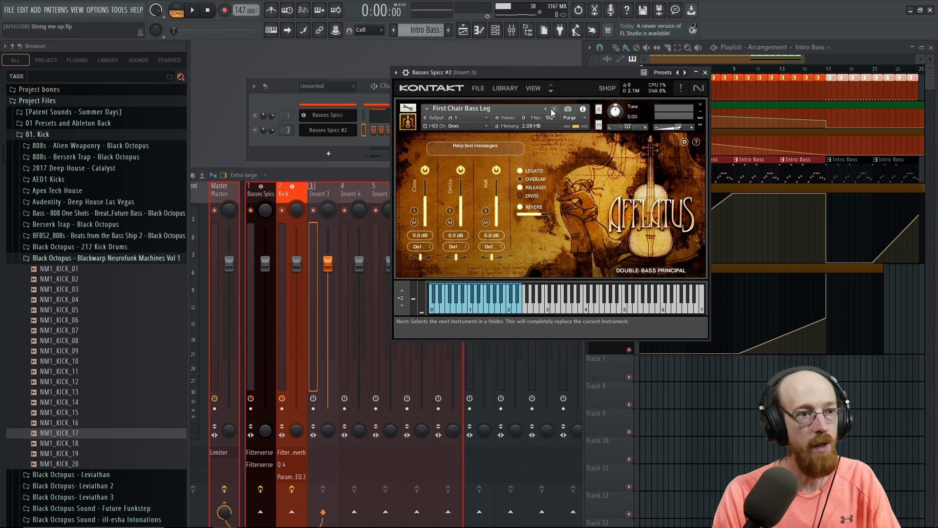
left_click(496, 312)
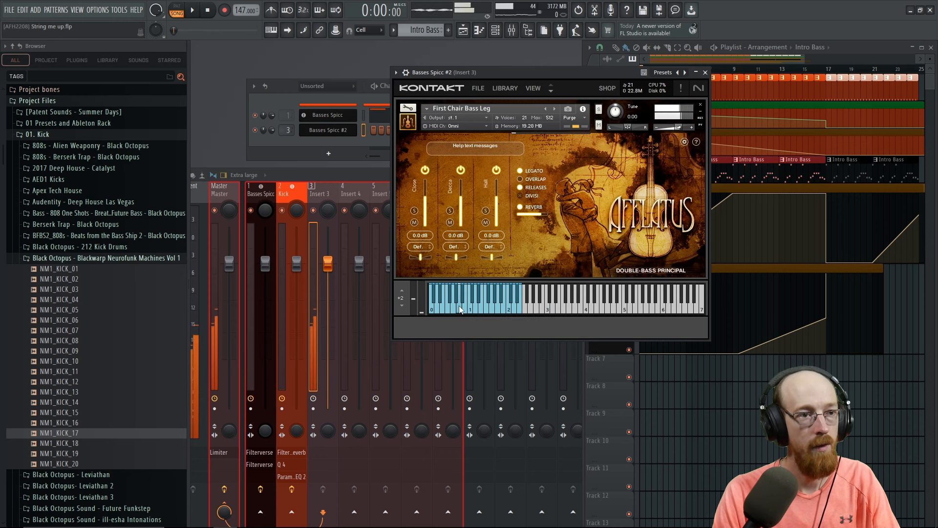
left_click(557, 108)
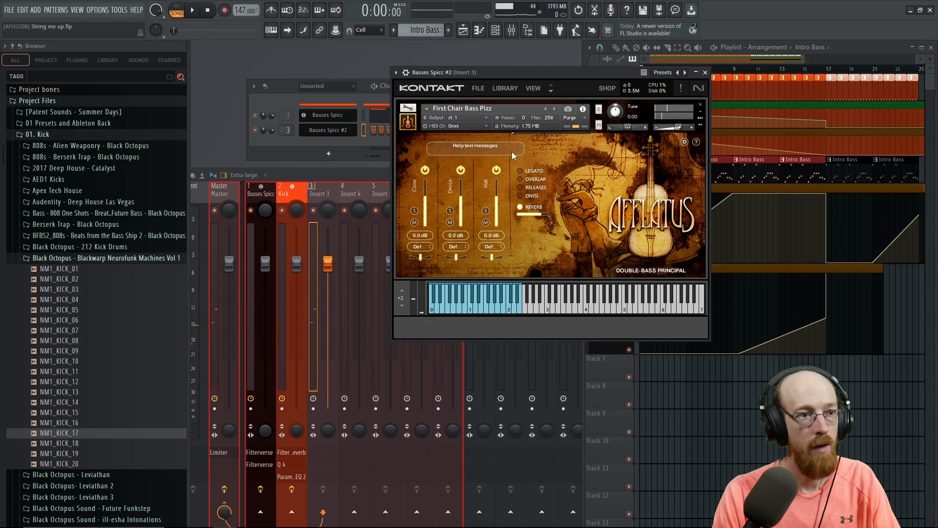
left_click(478, 310)
left_click(504, 309)
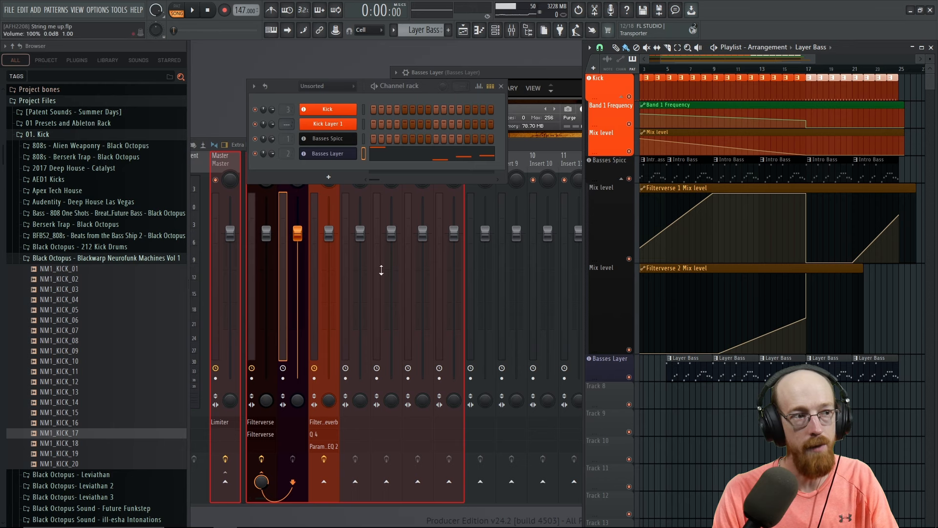
Open the Basses Layer instrument and look through its plugin wrapper's settings, processing and troubleshooting options
left_click(334, 154)
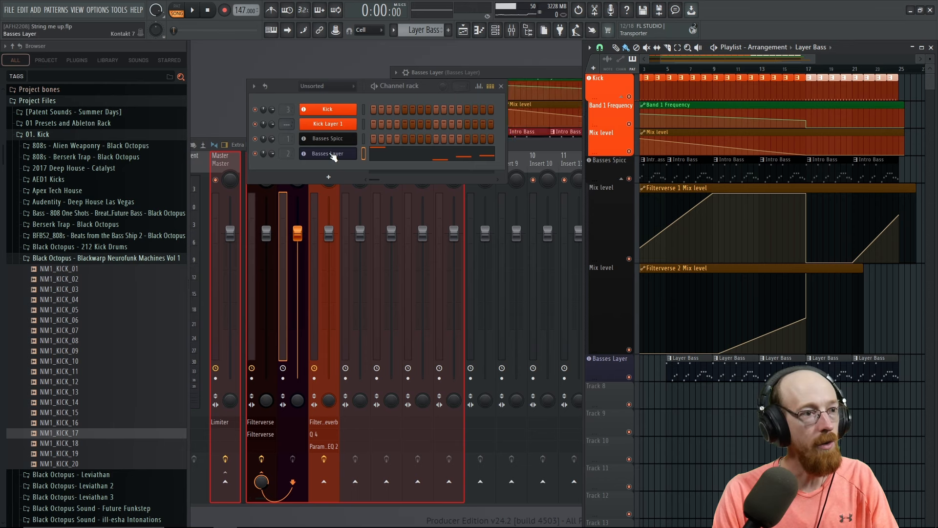
left_click(334, 153)
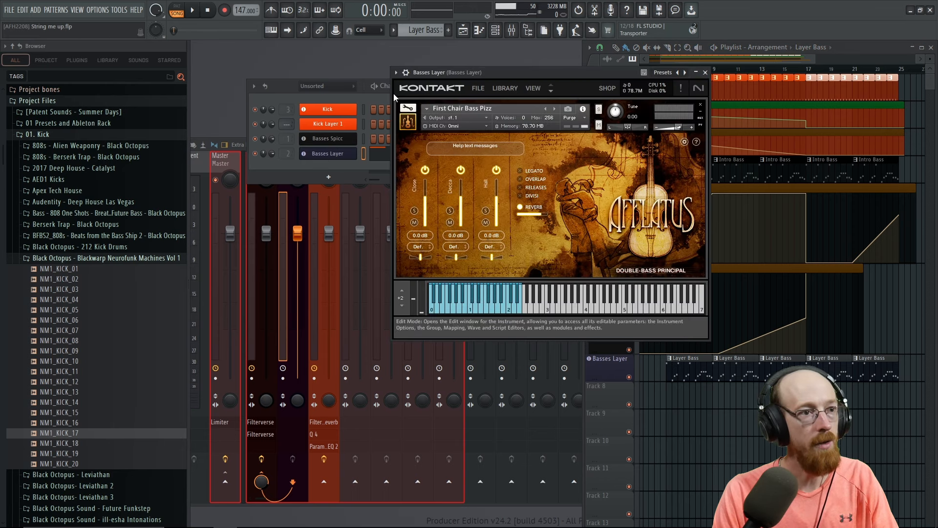
left_click(425, 90)
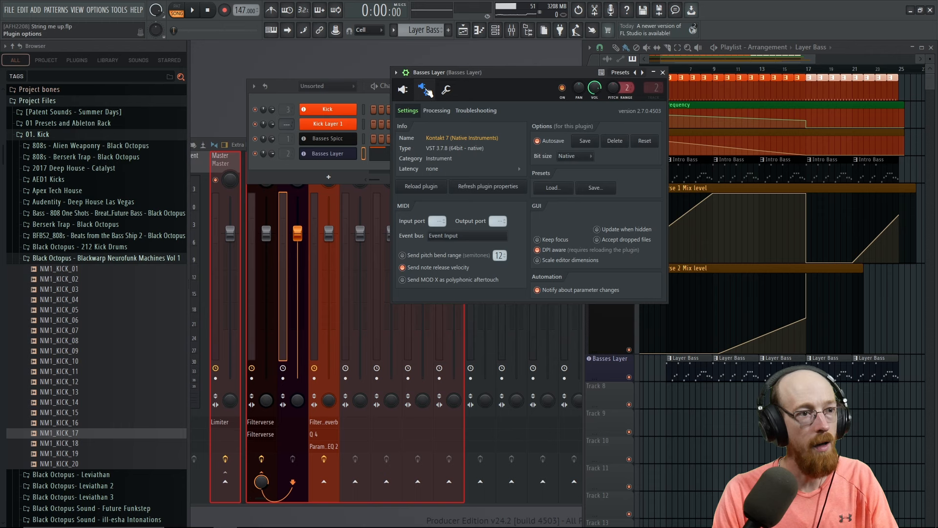
left_click(436, 110)
left_click(476, 110)
left_click(414, 111)
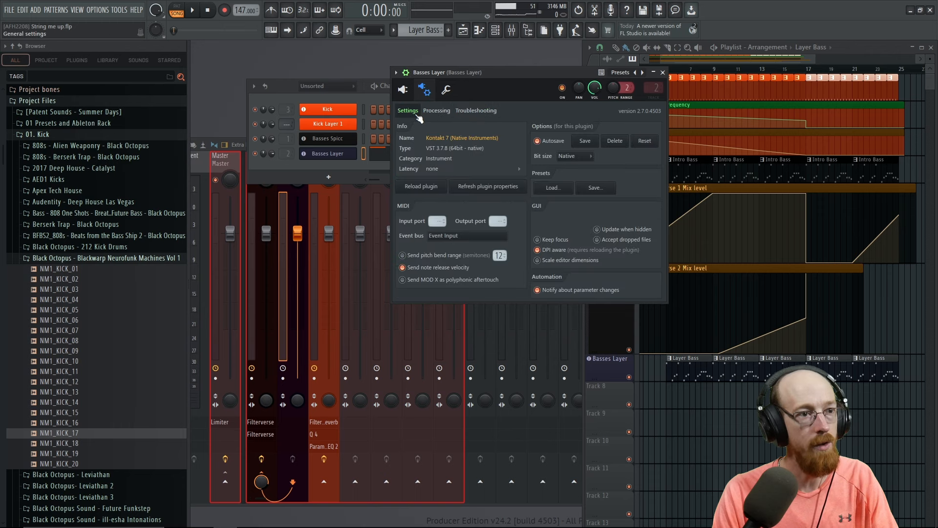
Create an automation clip for the Basses Layer's level-adjustment volume and add a point at 0% near bar 5
left_click(446, 90)
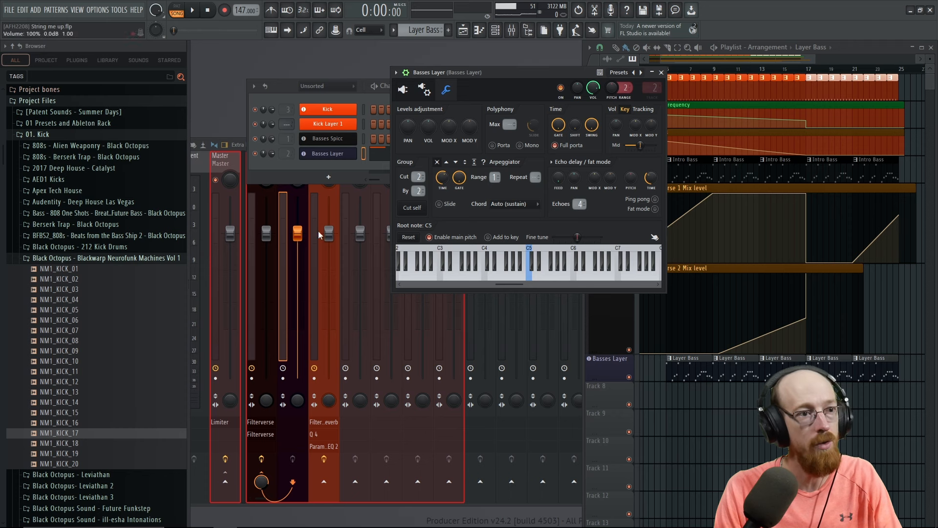
right_click(432, 132)
left_click(466, 201)
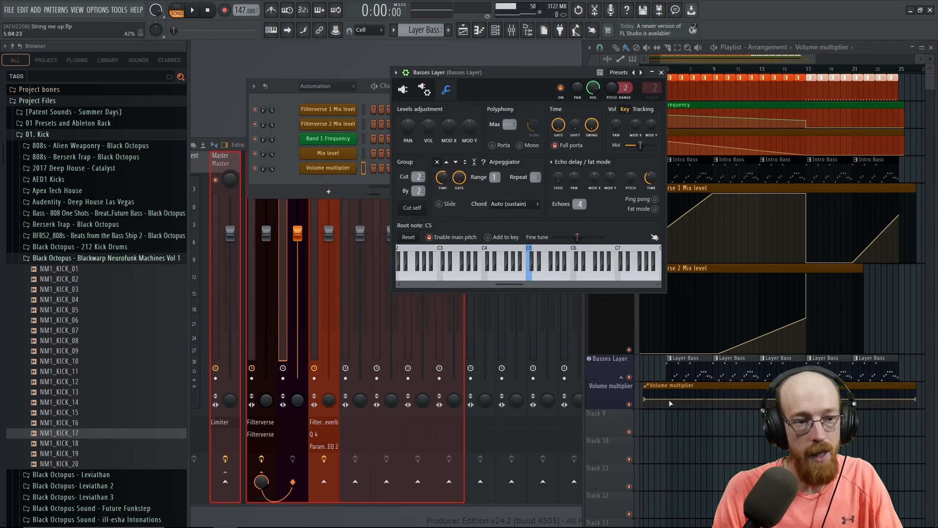
left_click_drag(668, 401, 669, 406)
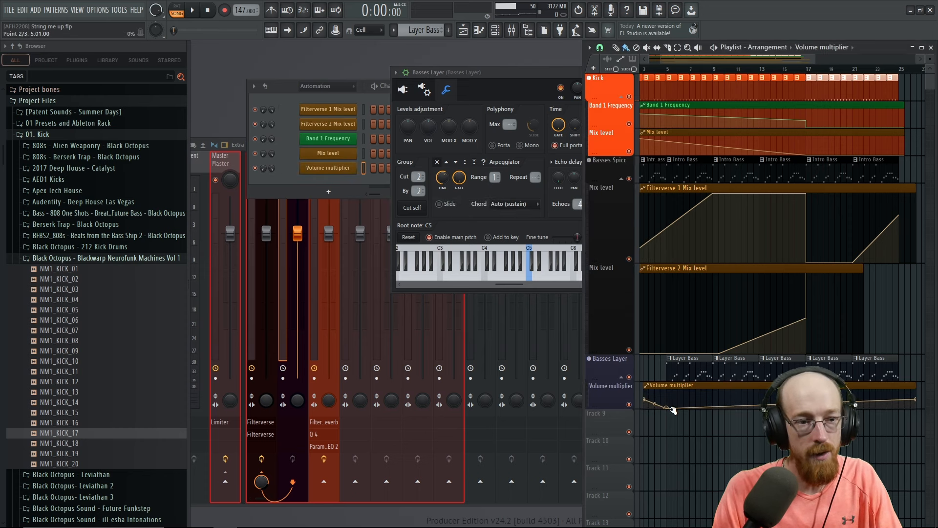
Add a point at 49% at bar 9 of the Volume multiplier automation, heighten its track, and trim the clip's end just past that point
left_click(714, 401)
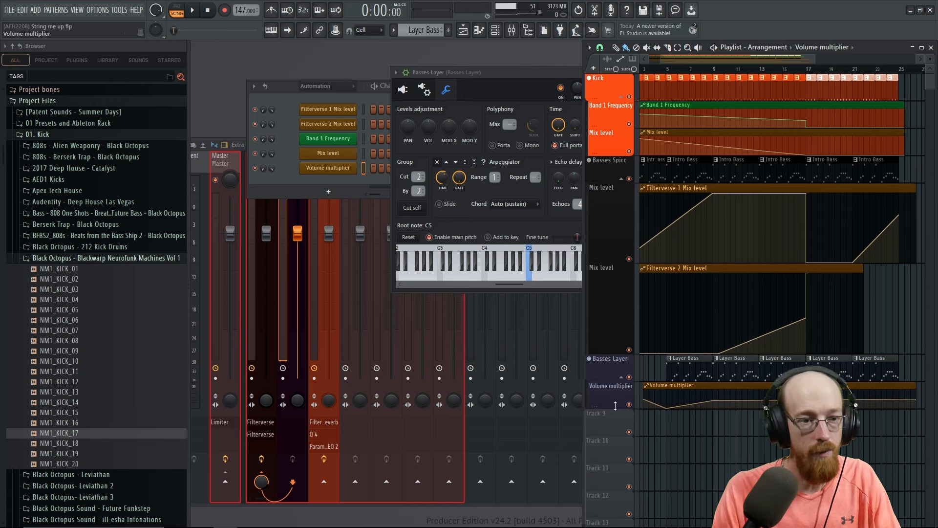
left_click_drag(615, 405, 616, 520)
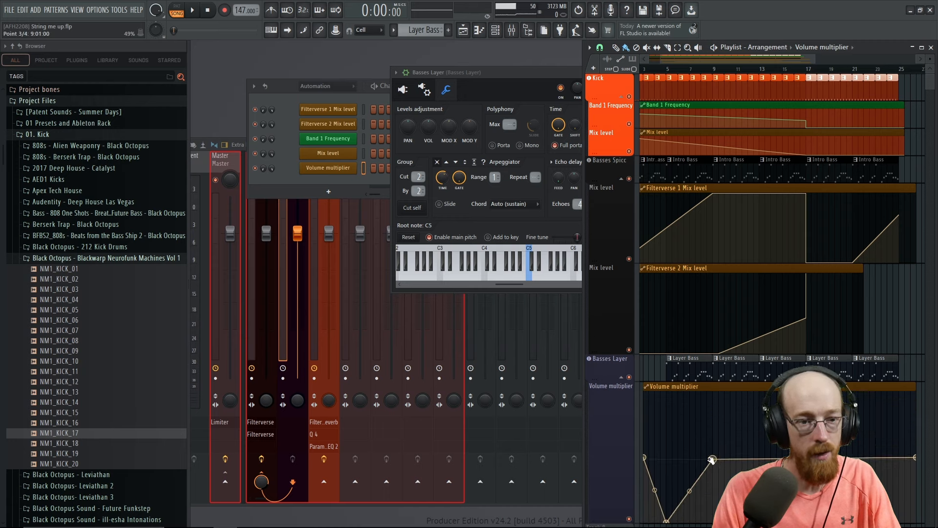
left_click_drag(916, 387, 724, 400)
scroll(715, 343, "down", 3)
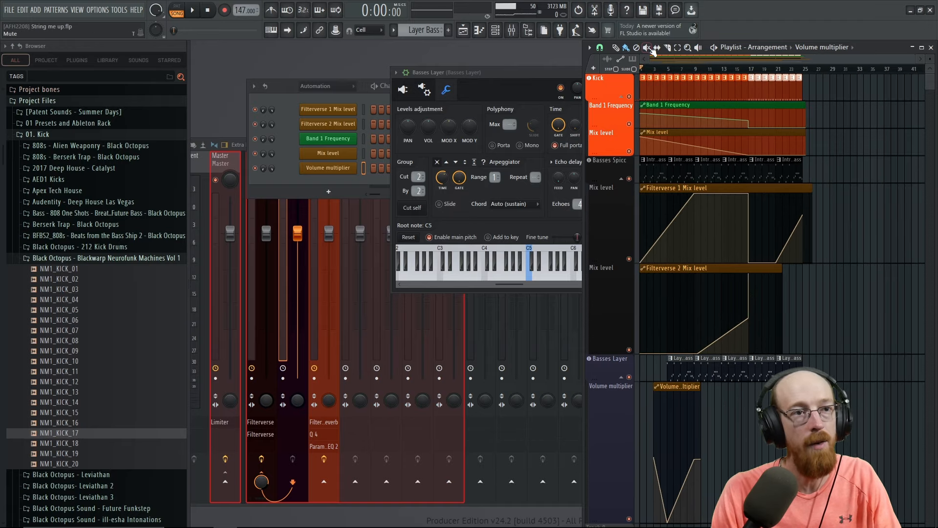
Add the L2 limiter to the Basses Layer insert with about 11.3 dB gain, and lower that insert's fader to about -4.7 dB
key("alt+p")
type("l2")
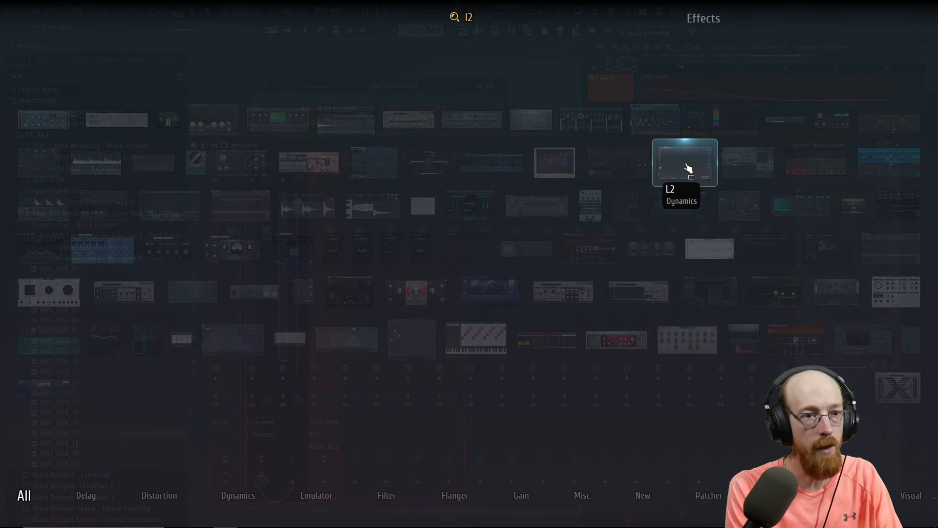
left_click(685, 163)
left_click_drag(276, 288, 277, 233)
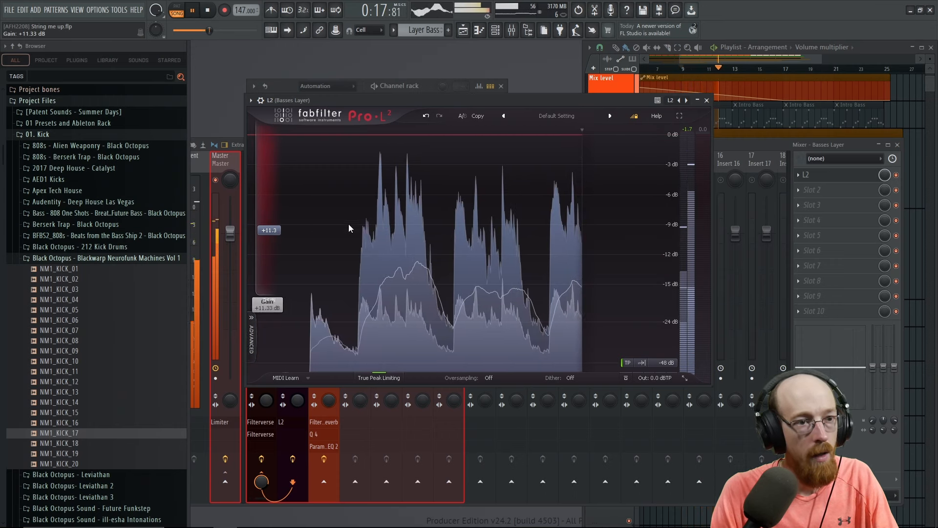
left_click(707, 100)
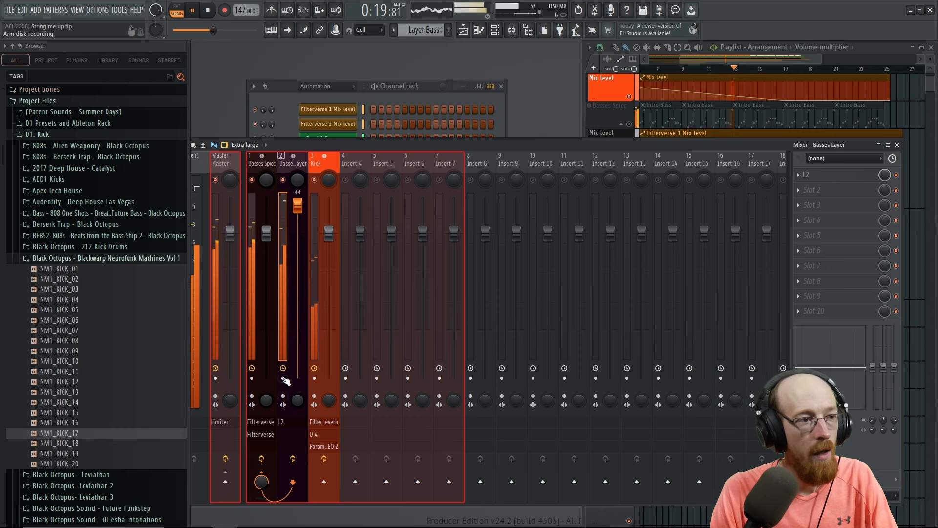
mouse_move(298, 234)
left_mouse_down()
mouse_move(298, 210)
mouse_move(301, 239)
left_mouse_up()
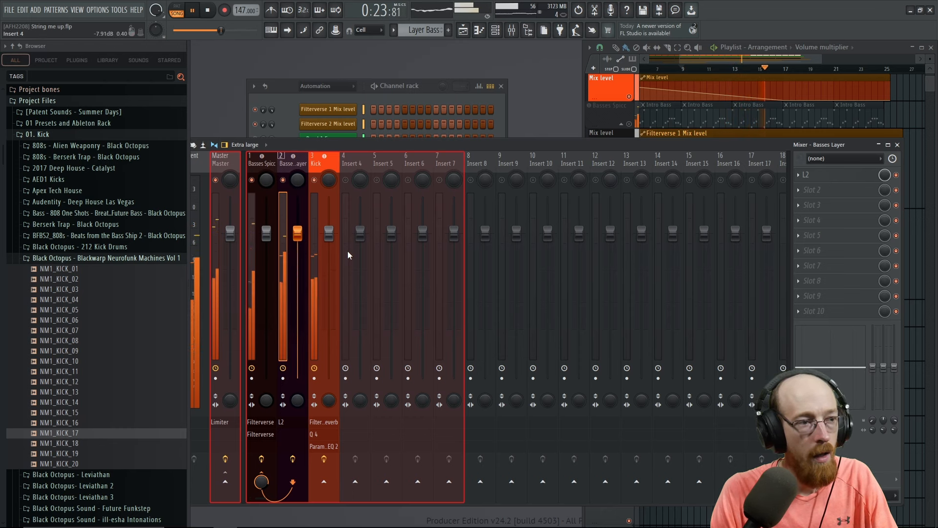
Load WaveShaper in slot 4 of the Basses Spicc insert and bend its curve into a jagged distortion shape with three added points
left_click(626, 115)
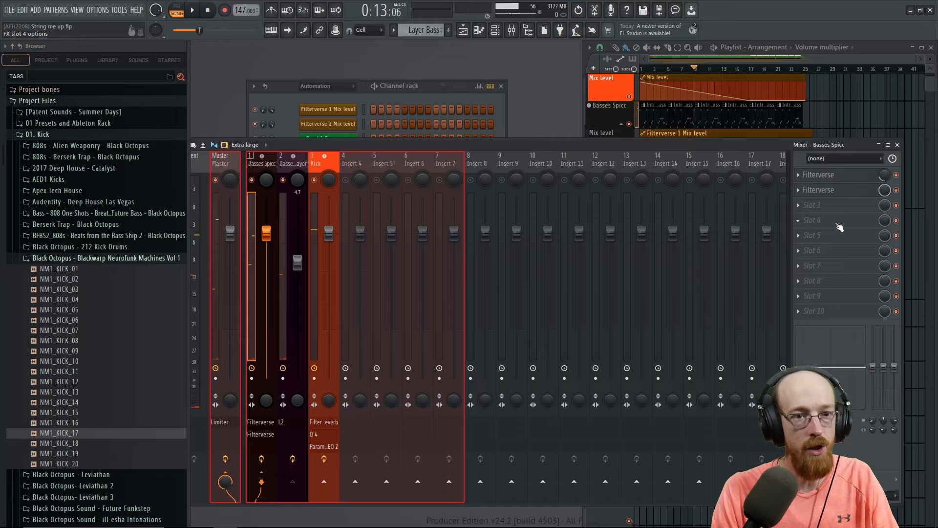
left_click(839, 227)
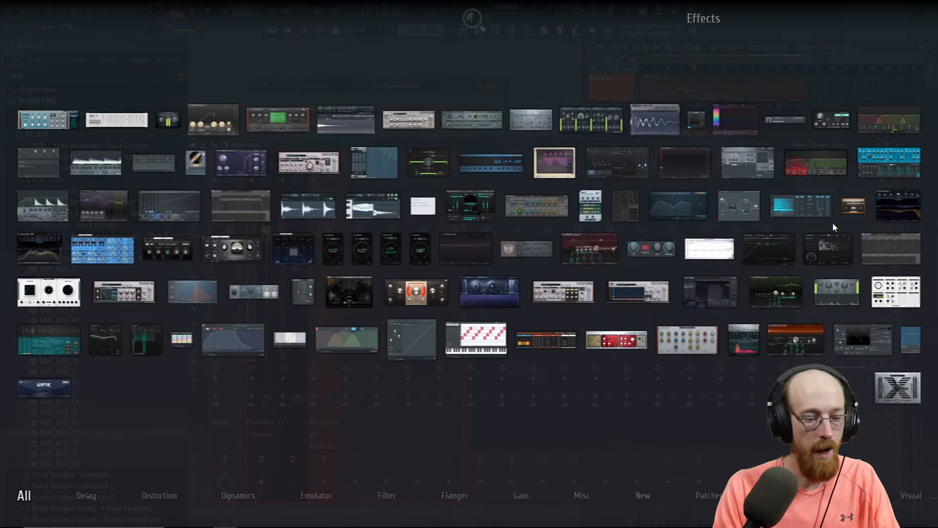
type("wave")
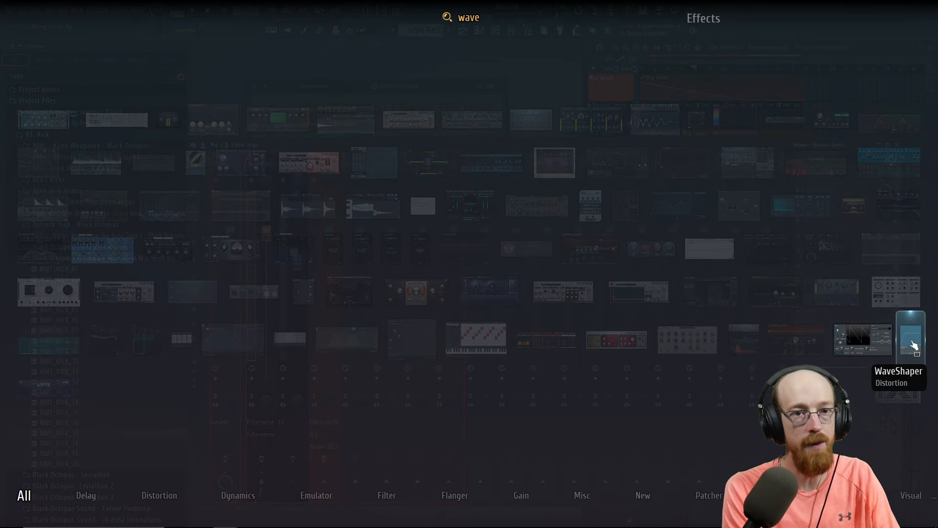
left_click(912, 342)
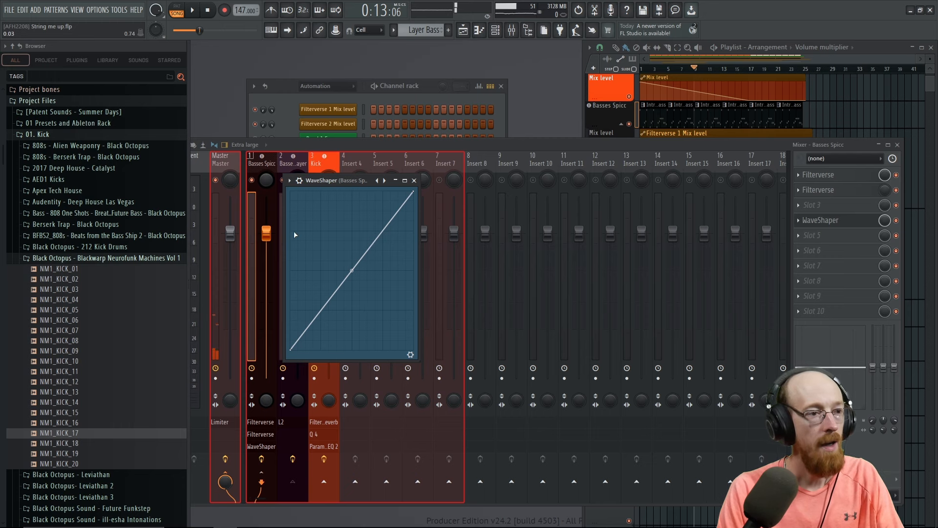
right_click(306, 221)
right_click(344, 241)
right_click(368, 201)
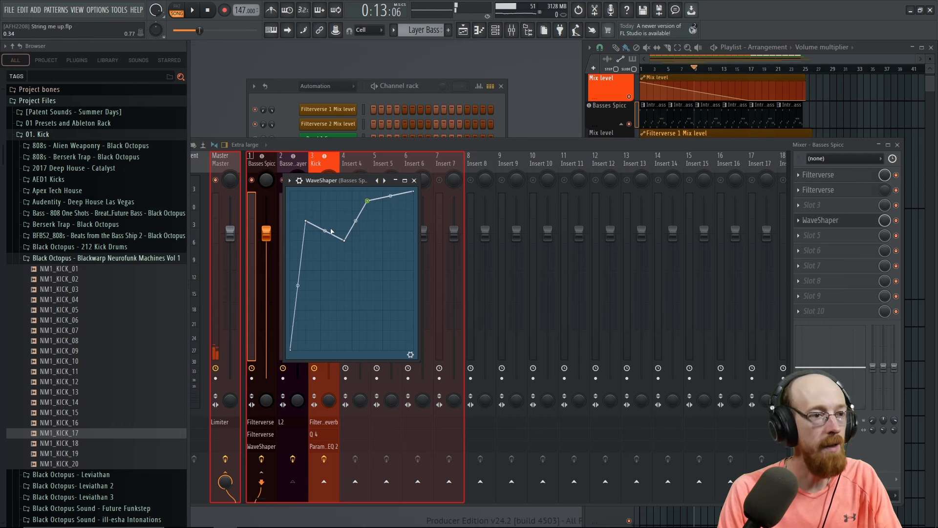
left_click_drag(296, 283, 306, 251)
left_click(414, 180)
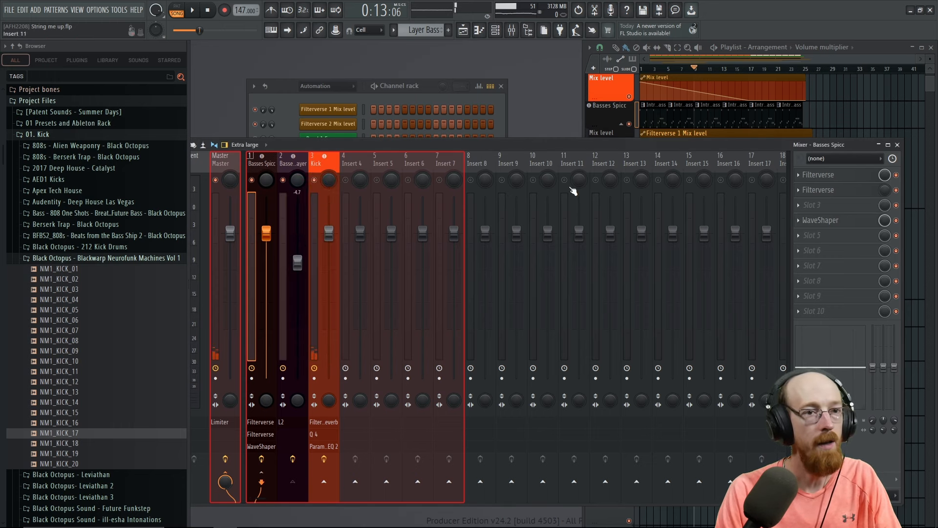
Audition the distorted bass from the song start, lowering the Basses Spicc fader to -17.0 dB before playback and returning it to 0.0 dB
left_click(662, 68)
left_click_drag(267, 233, 267, 300)
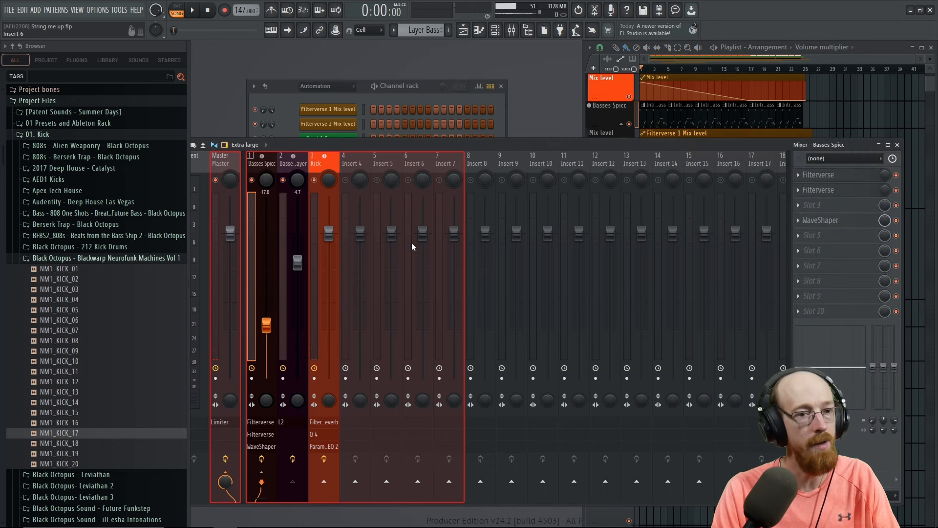
key("space")
left_click_drag(268, 327, 267, 235)
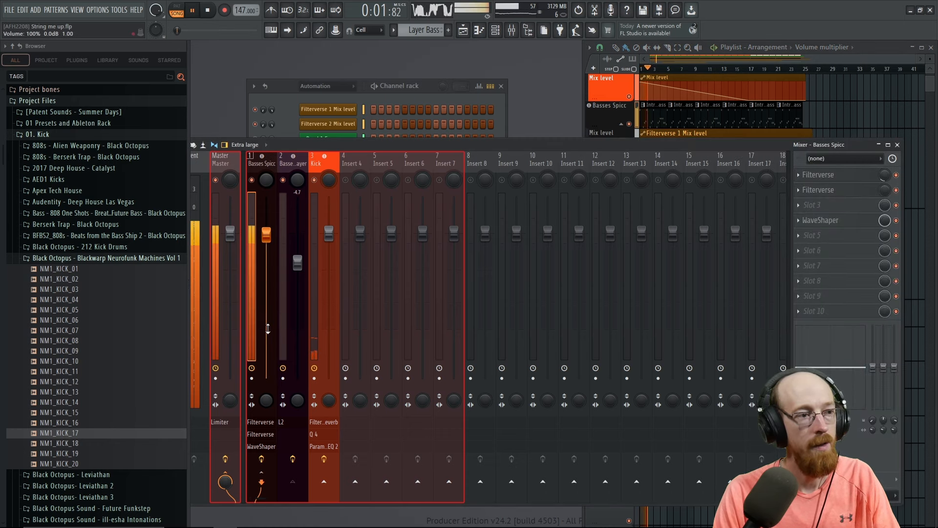
key("space")
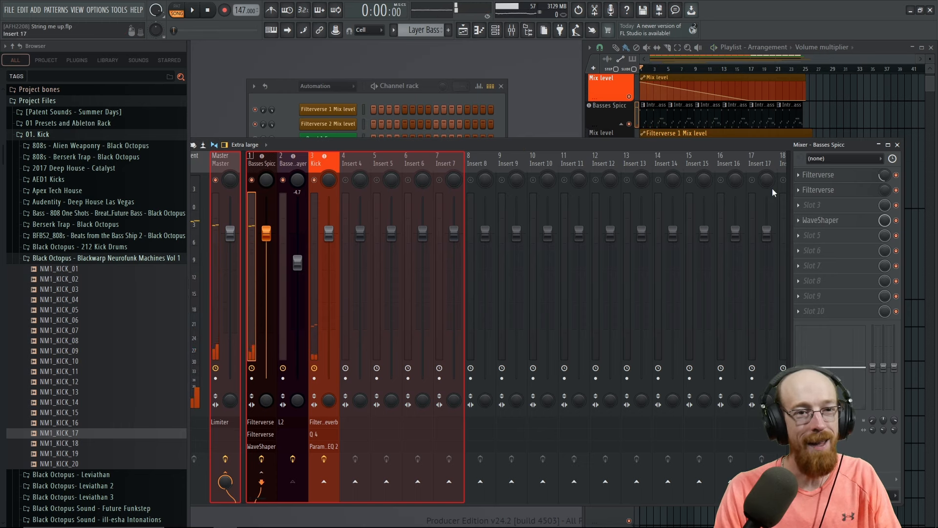
Create an automation clip for the mix level of the WaveShaper on the Basses Spicc insert
right_click(885, 221)
left_click(880, 295)
left_click(810, 70)
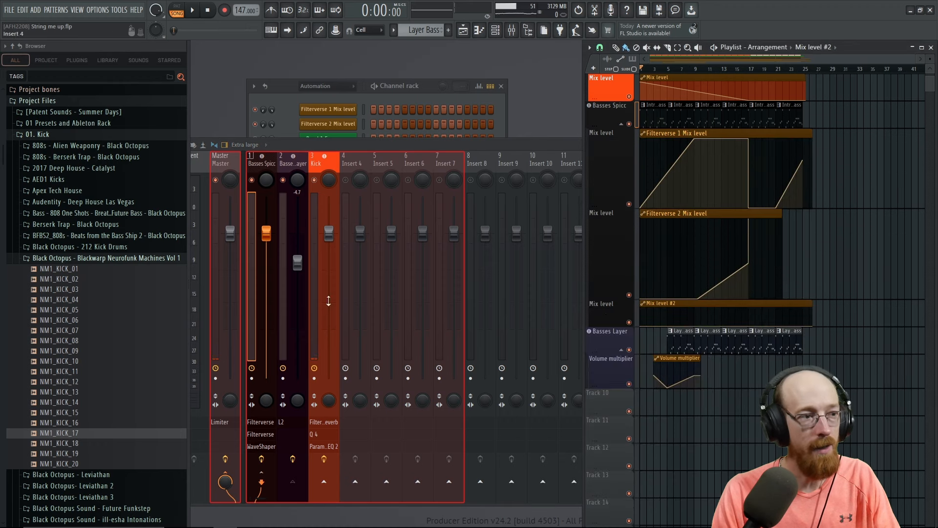
left_click(256, 173)
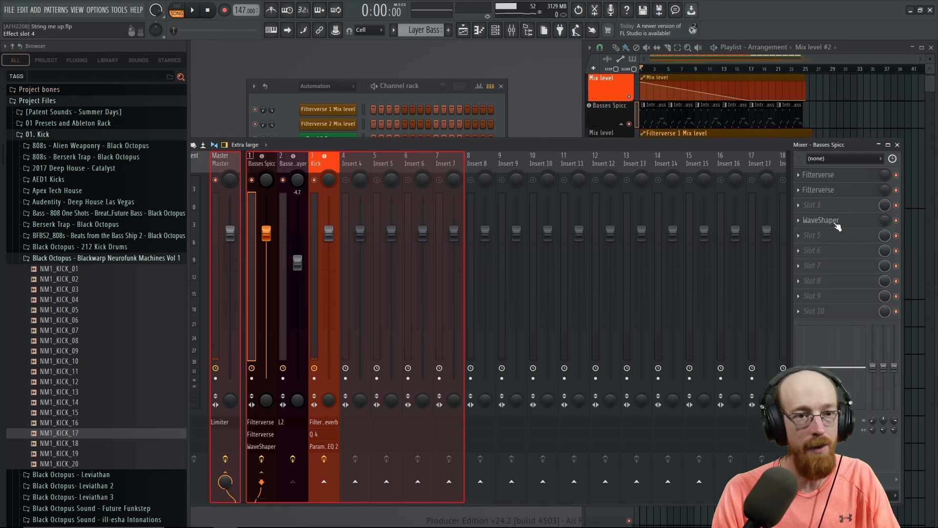
left_click(814, 47)
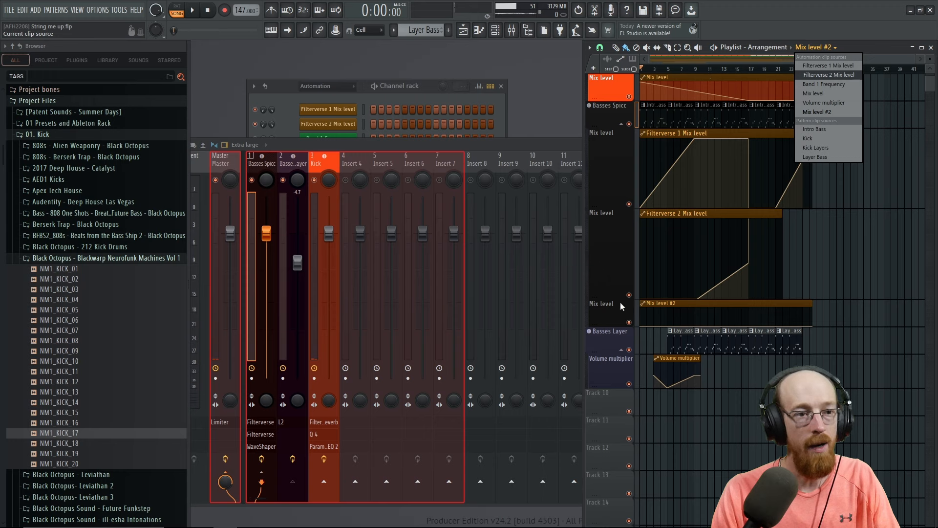
Rename the playlist track holding the Mix level #2 clip to Waveshaper
left_click(609, 315)
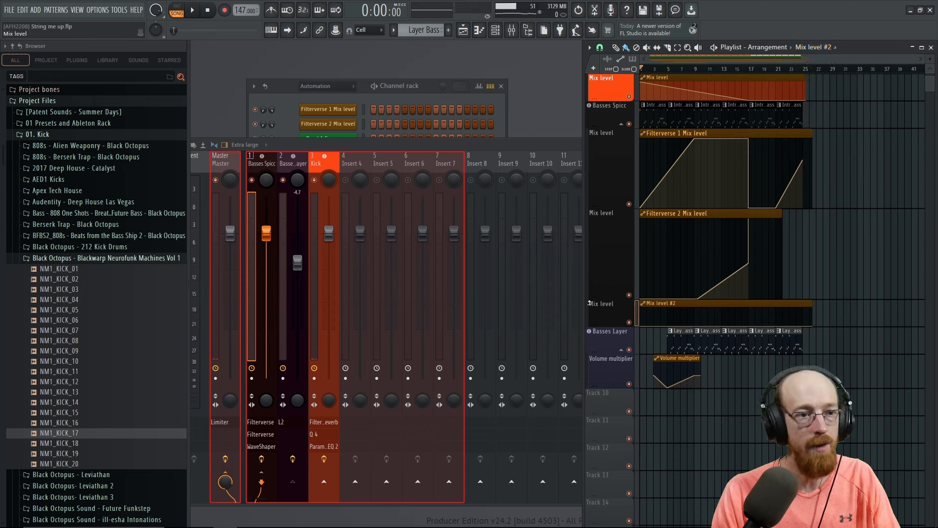
double_click(609, 308)
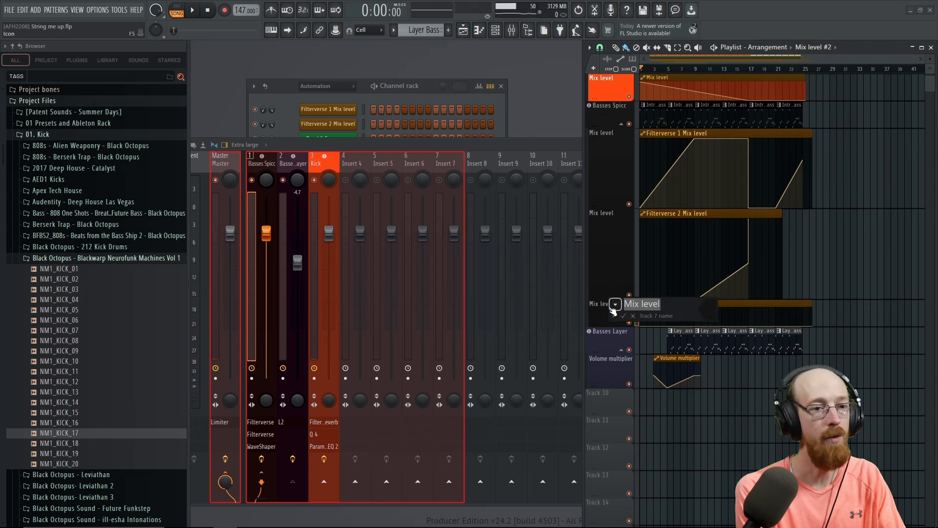
type("Wave")
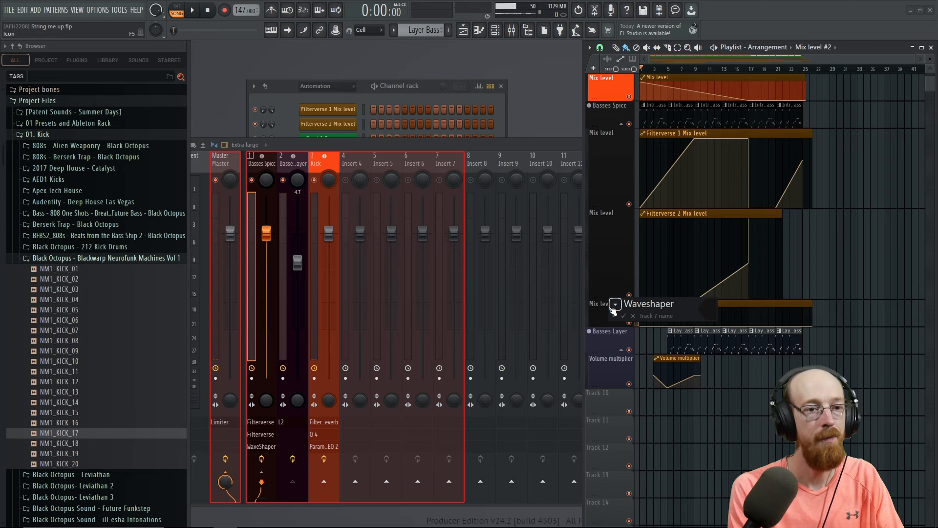
type("shaper")
key("Return")
Shape a short hump in the Waveshaper automation, rising from 0% at bar 2 to about 100% at 2:05:00 and falling back to 0%
scroll(665, 330, "up", 6)
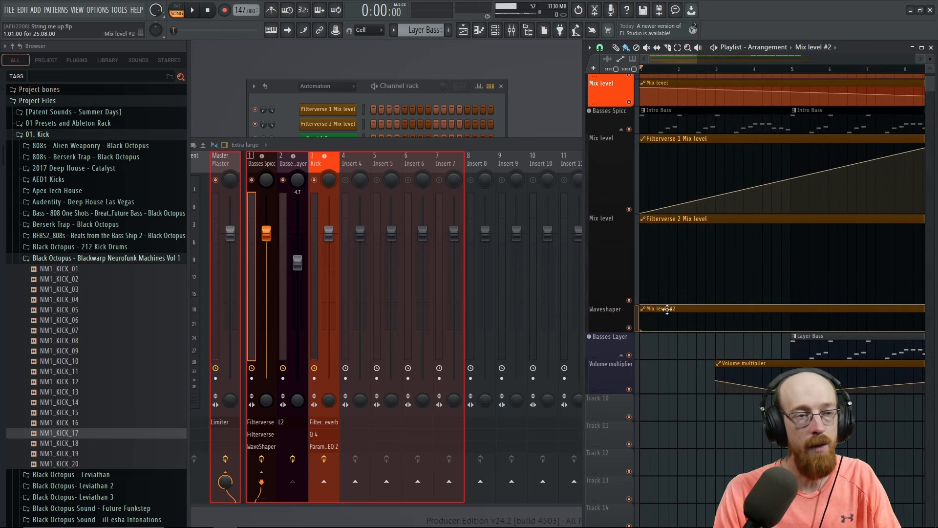
key("space")
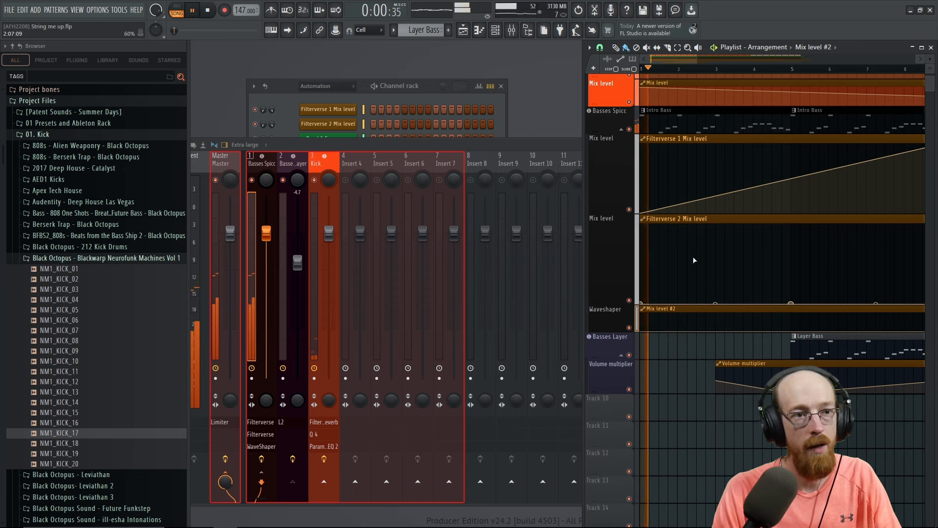
key("space")
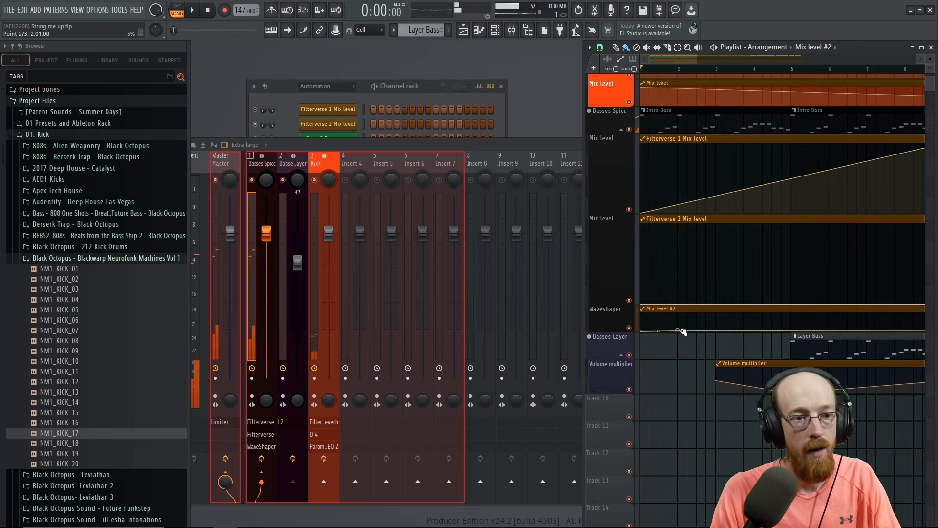
scroll(701, 307, "up", 2)
left_click_drag(689, 332, 700, 312)
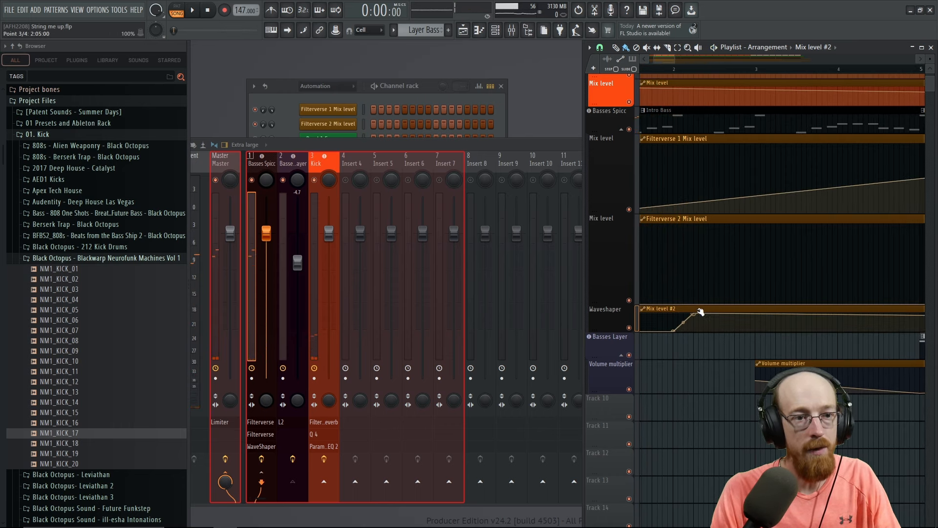
right_click(717, 322)
right_click(719, 317)
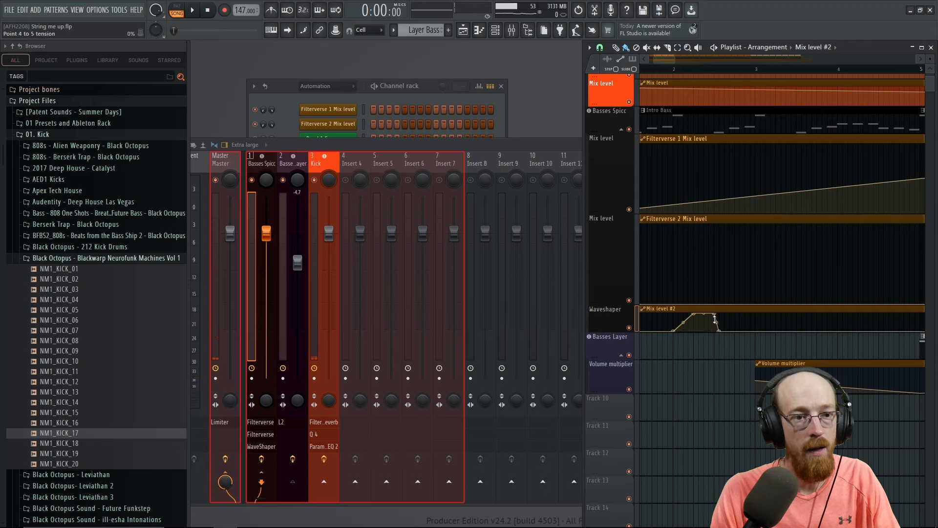
left_click_drag(716, 314, 709, 314)
Play the automated distortion, lower the hump's first high point to leave a curved single spike, and replay it from bar 2
key("space")
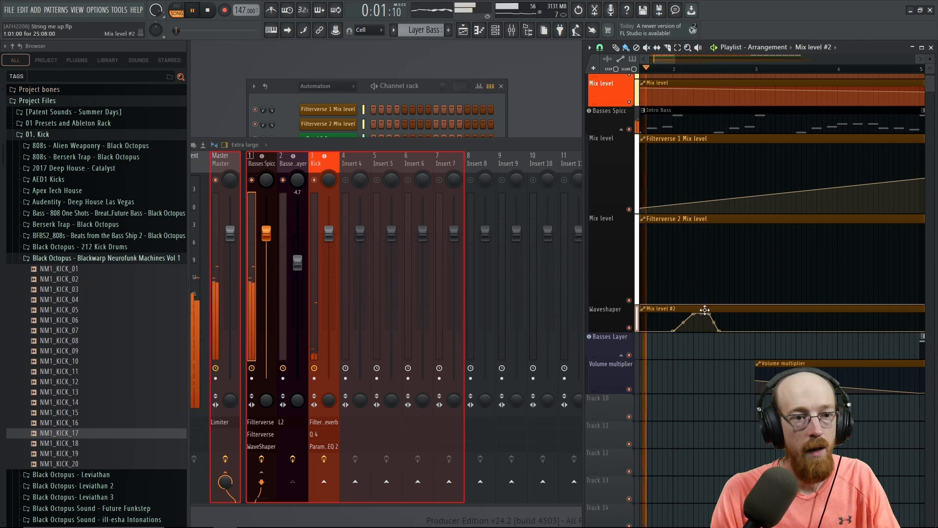
key("space")
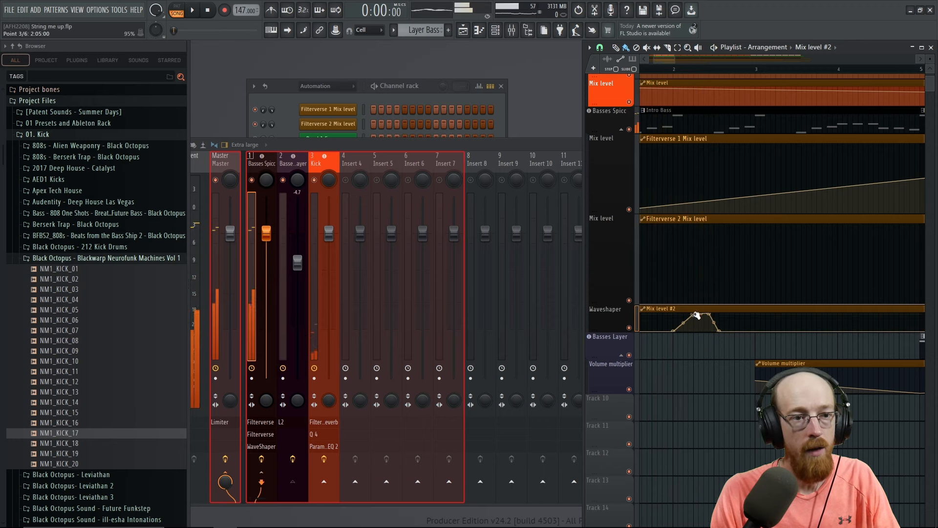
left_click_drag(694, 313, 691, 327)
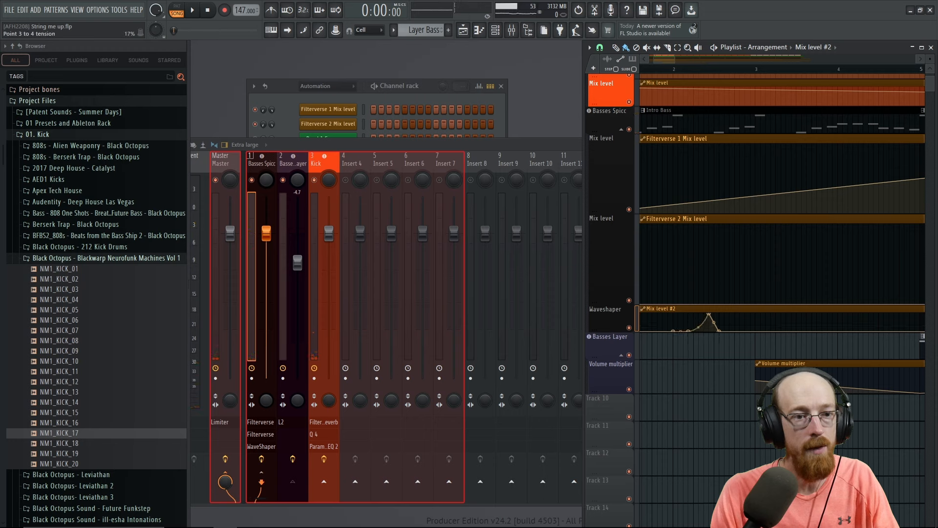
left_click(681, 73)
key("space")
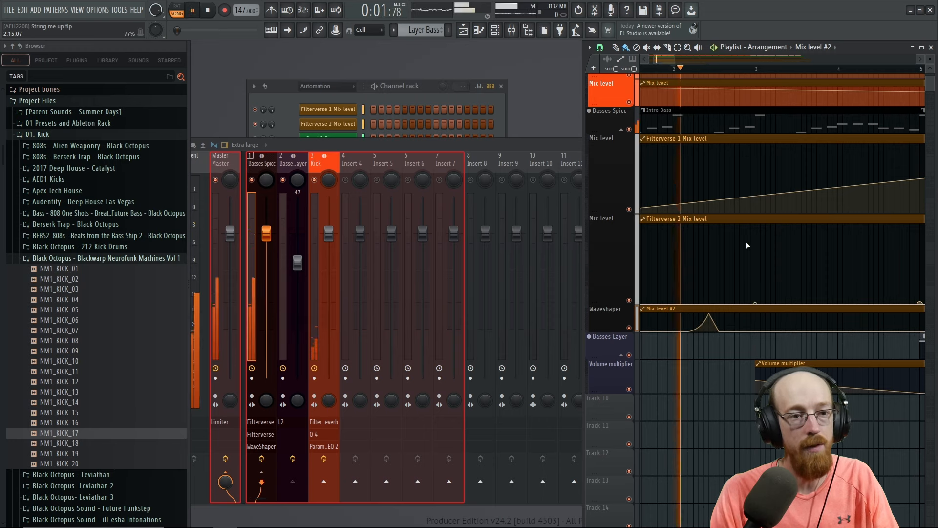
key("space")
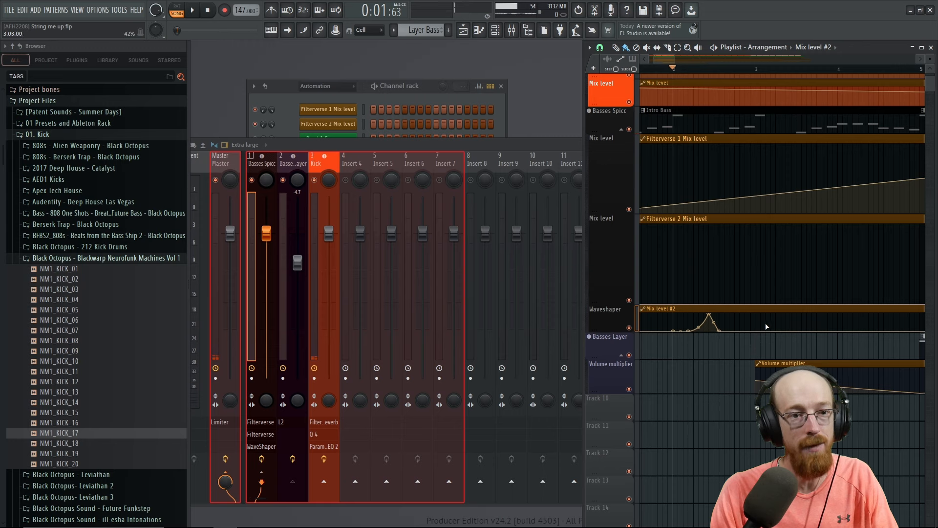
Trim the Mix level #2 clip after its bar 2 spike and place a copy beside it so the spike repeats after bar 3
left_click_drag(735, 345, 787, 310)
right_click(760, 310)
right_click(791, 311)
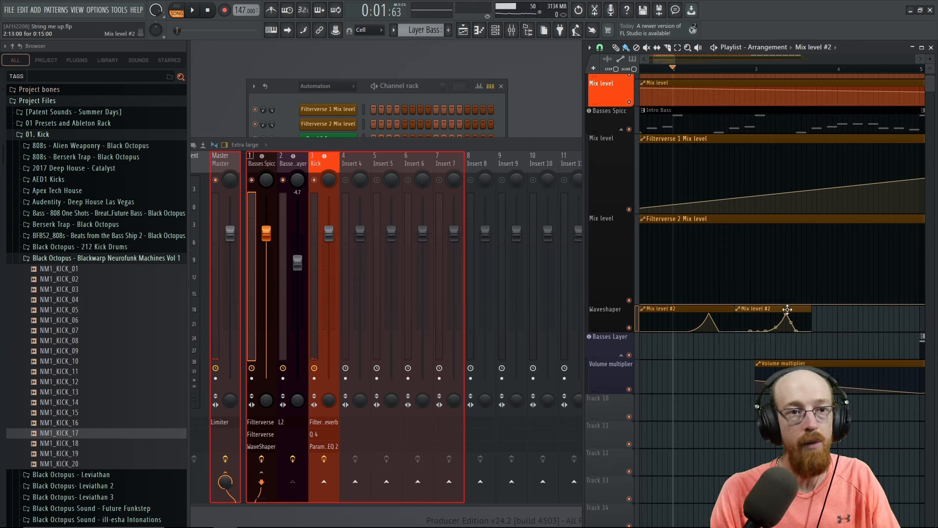